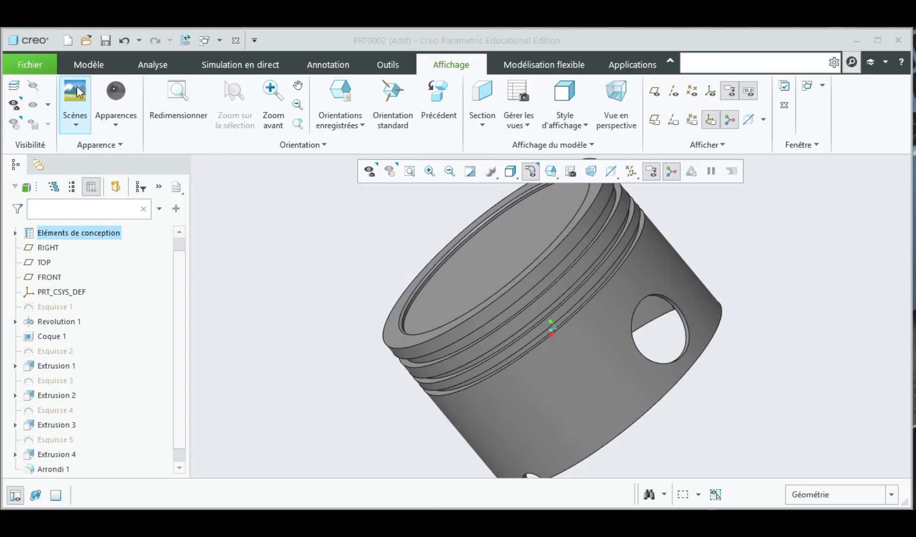
Step: Create a new solid part using the default template
left_click(30, 64)
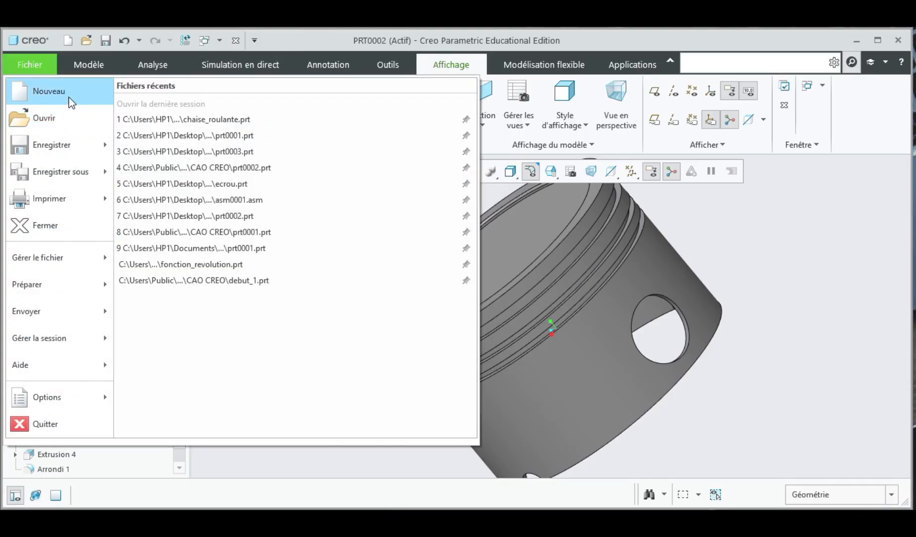
left_click(69, 96)
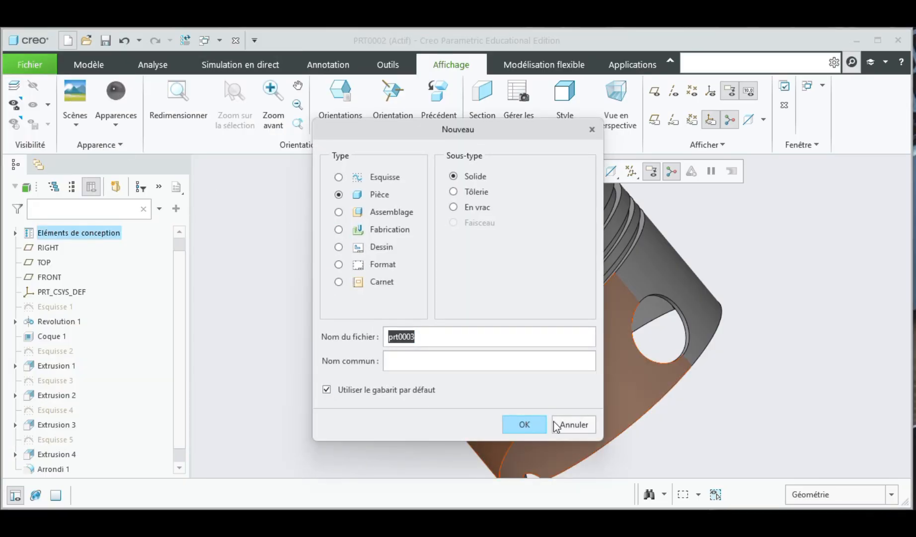
left_click(525, 424)
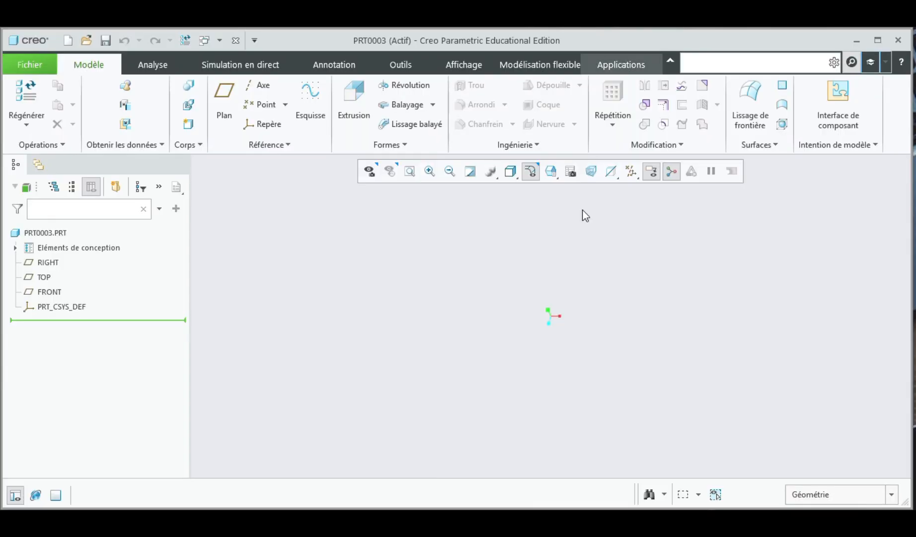
Step: Turn on display of all datum references, including axes, points, coordinate systems and planes
left_click(632, 180)
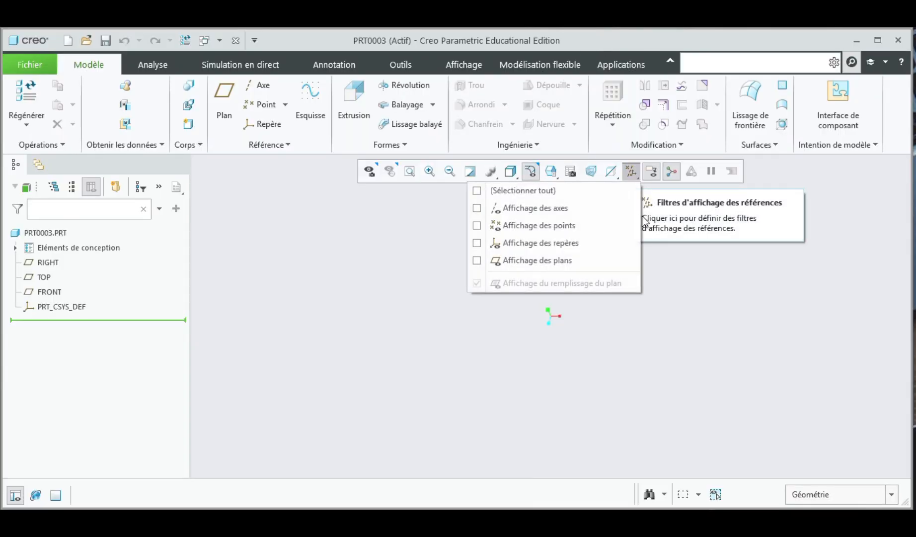
left_click(589, 193)
left_click(727, 292)
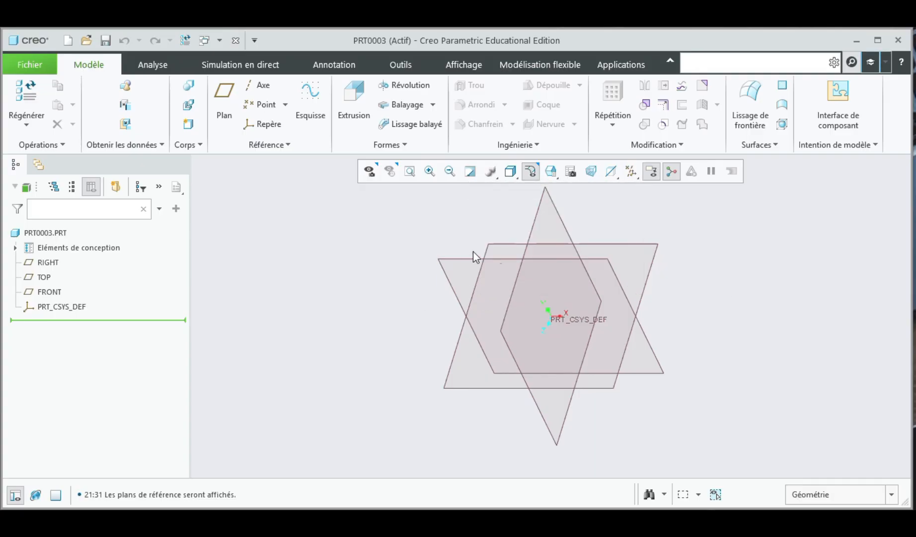
Step: Start a new sketch on the TOP plane, oriented parallel to the screen
left_click(519, 244)
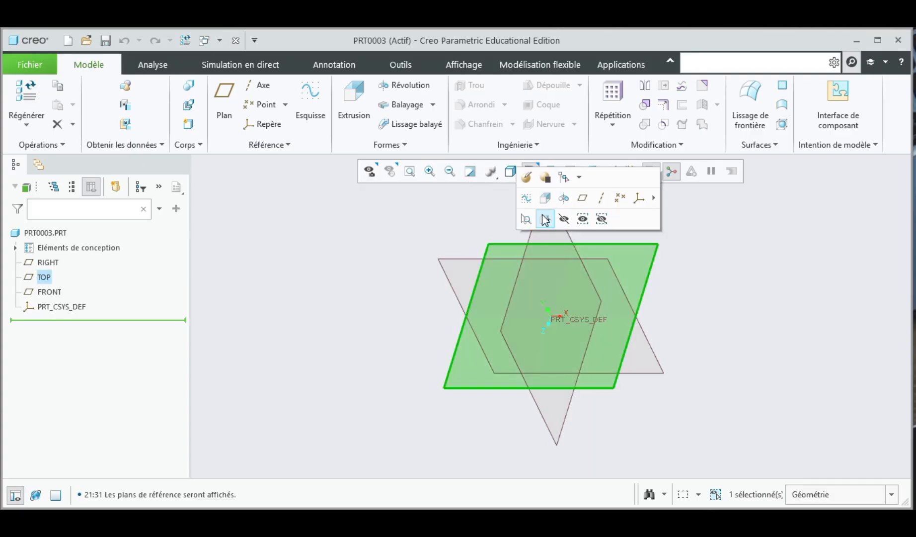
left_click(545, 219)
left_click(489, 229)
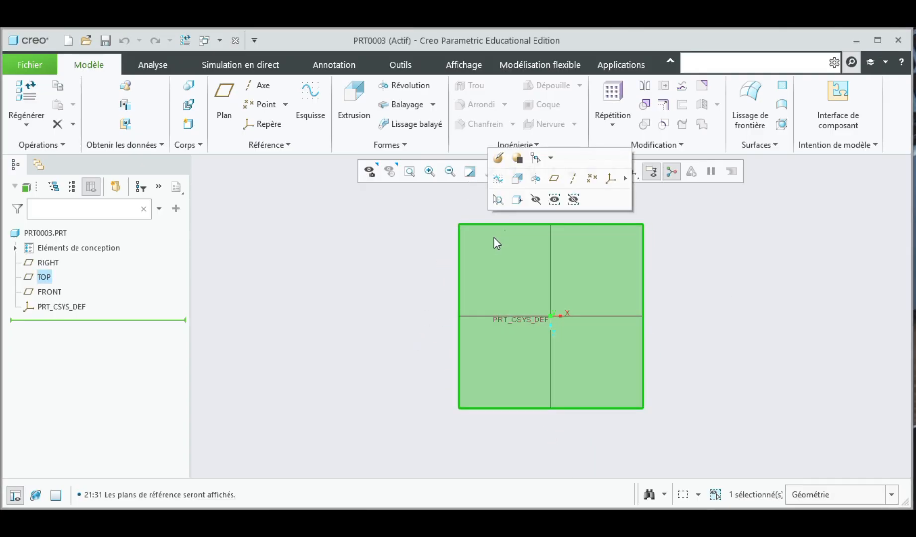
left_click(496, 178)
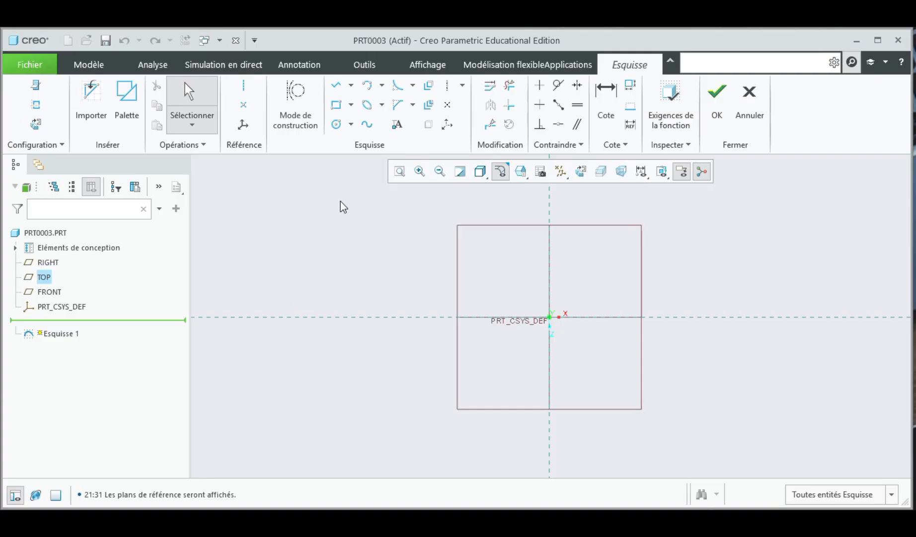
Step: Draw a rectangle with one corner at the coordinate system origin, about 328 by 436
left_click(336, 104)
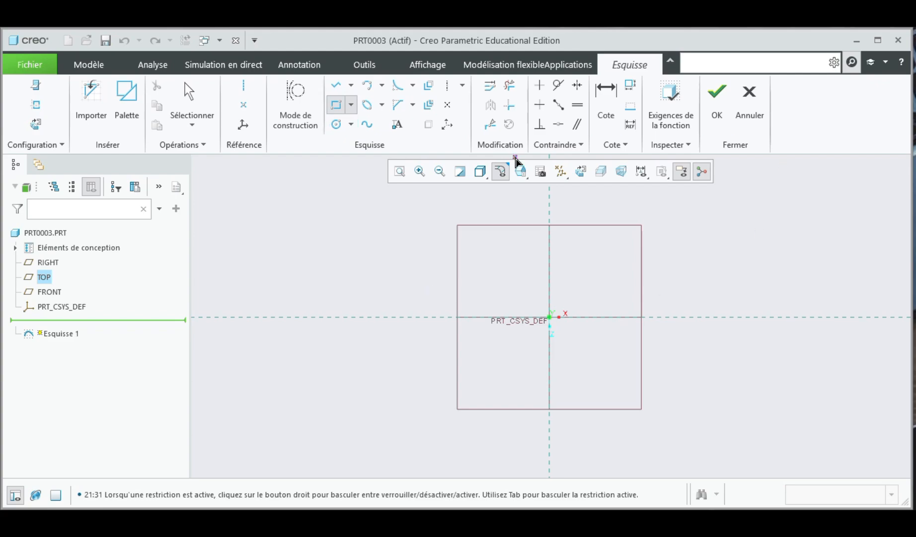
left_click(549, 226)
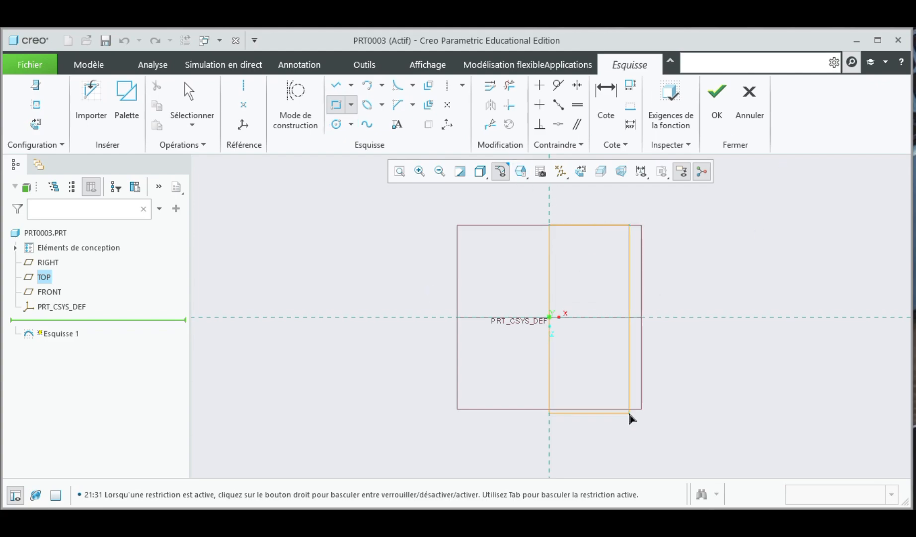
left_click(668, 383)
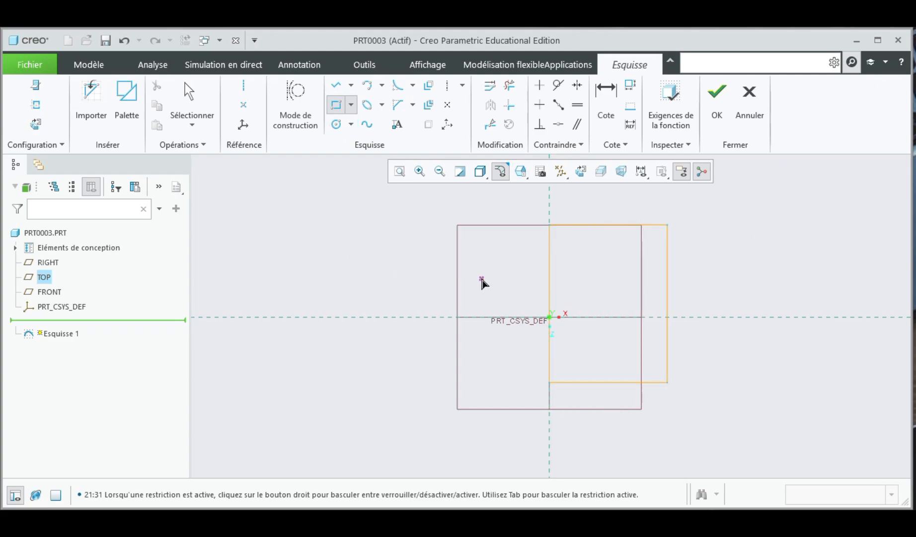
middle_click(563, 183)
Step: Set the rectangle's width to 100 and its height to 150
double_click(594, 217)
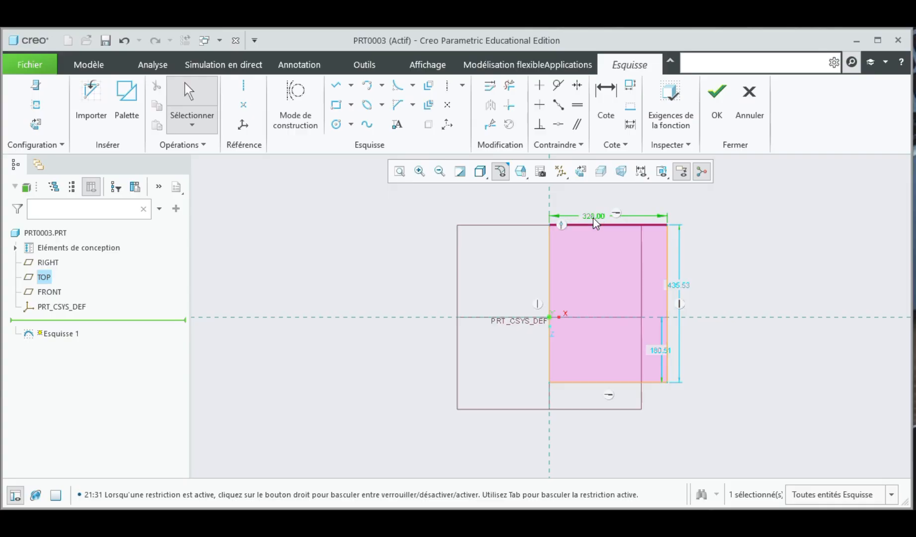
type("100")
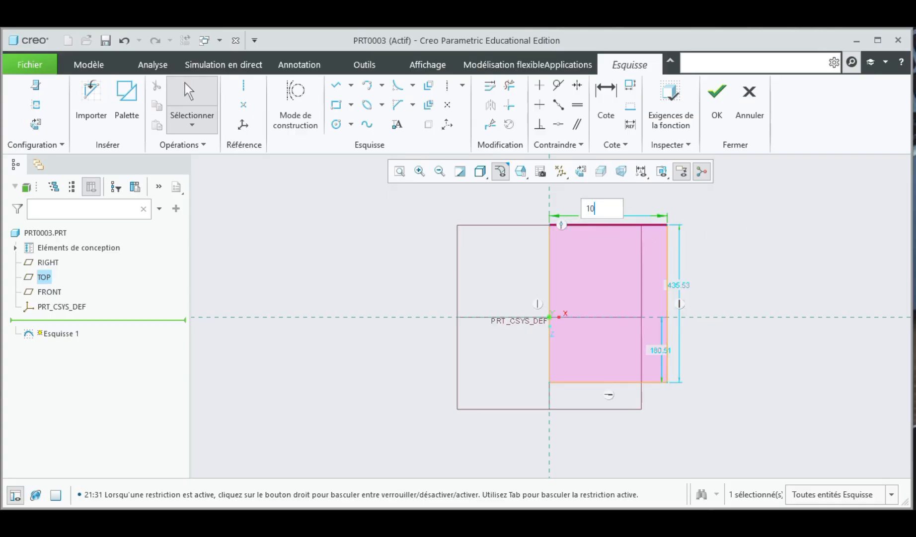
key("Return")
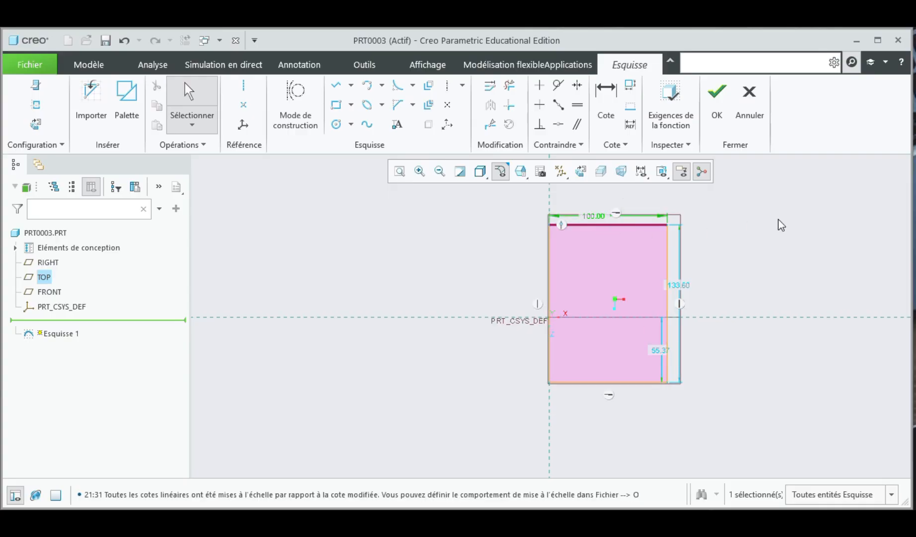
double_click(680, 285)
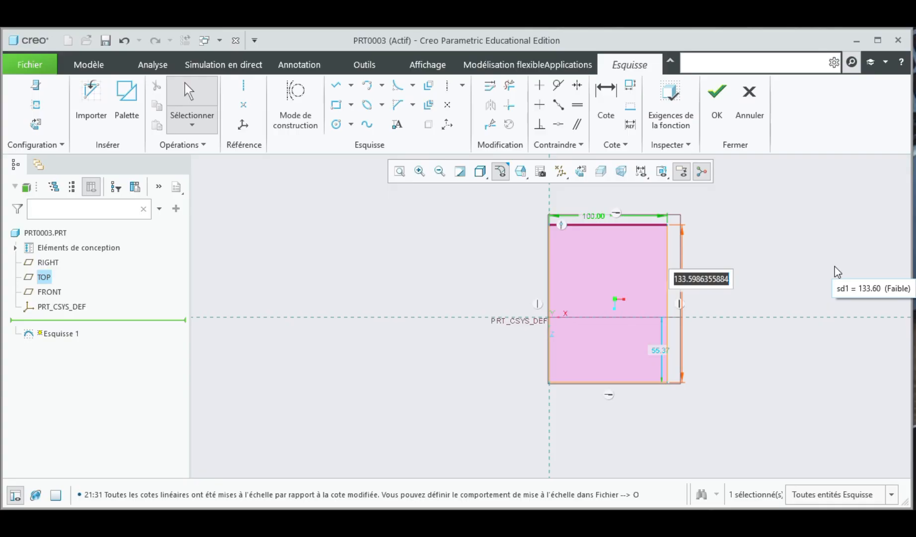
type("150")
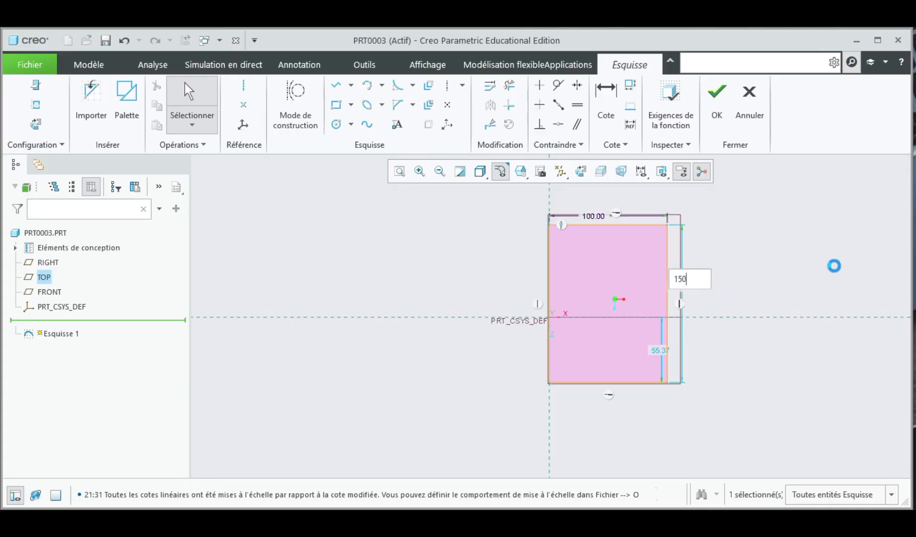
key("Return")
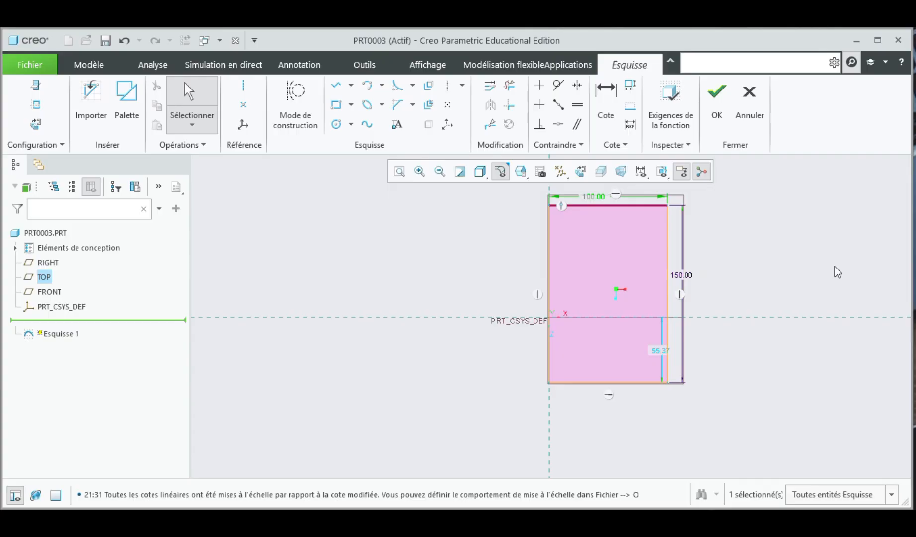
Step: Draw three small rectangles against the inner side of the large rectangle's right edge near the top
left_click(738, 223)
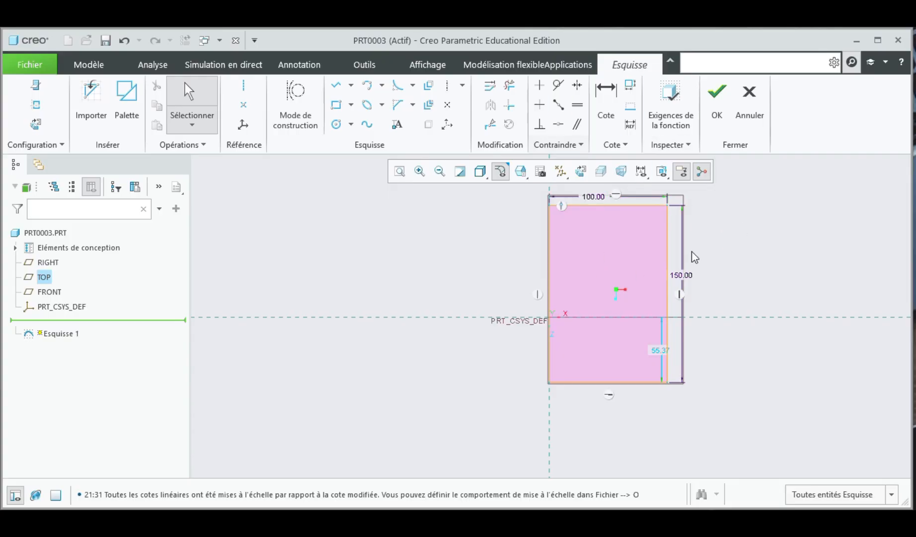
scroll(683, 198, "up", 2)
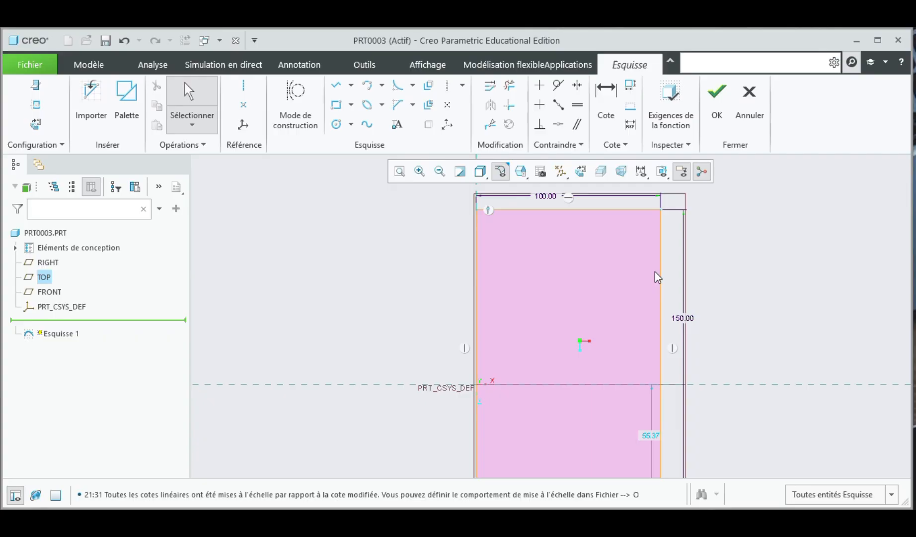
left_click(387, 44)
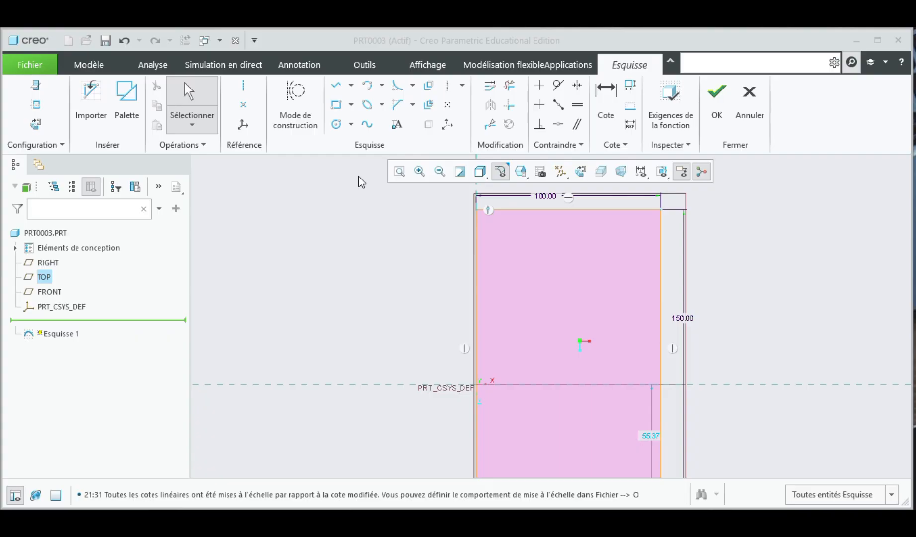
left_click(335, 104)
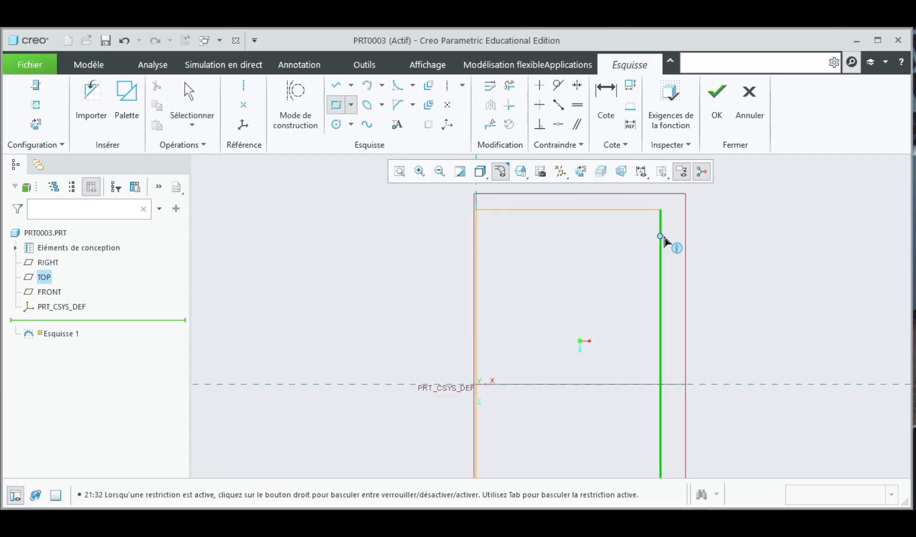
left_click(661, 232)
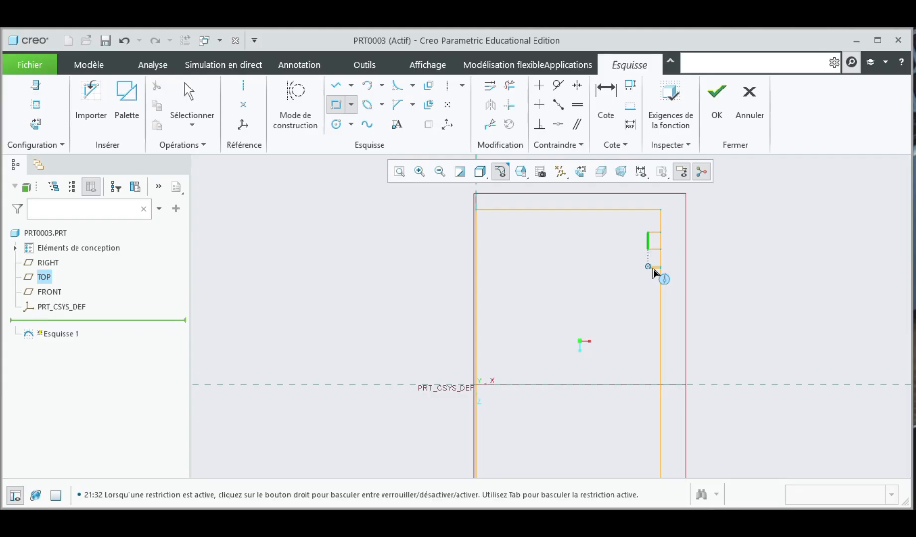
left_click(645, 280)
left_click(660, 292)
left_click(647, 307)
middle_click(595, 302)
Step: Set the distance from the top edge to the first small rectangle to 15
scroll(669, 238, "up", 1)
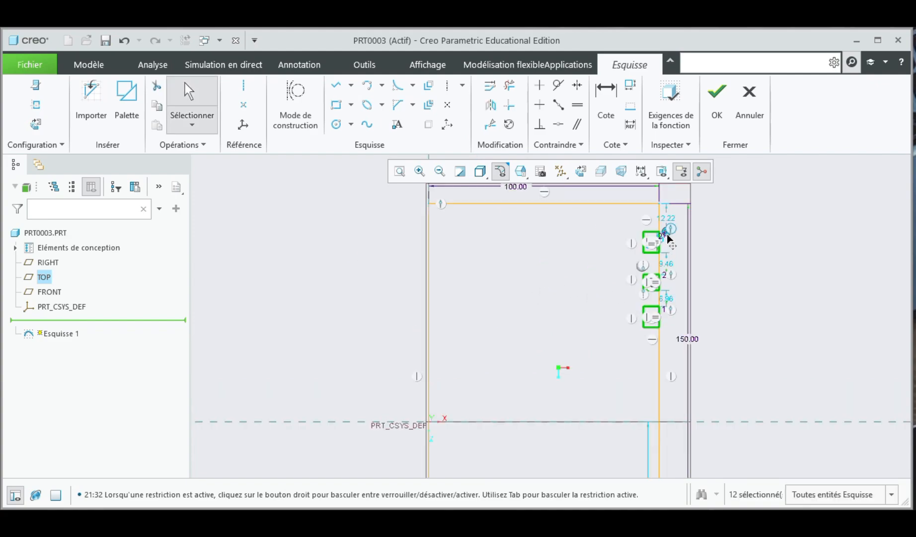
scroll(667, 217, "up", 1)
double_click(667, 219)
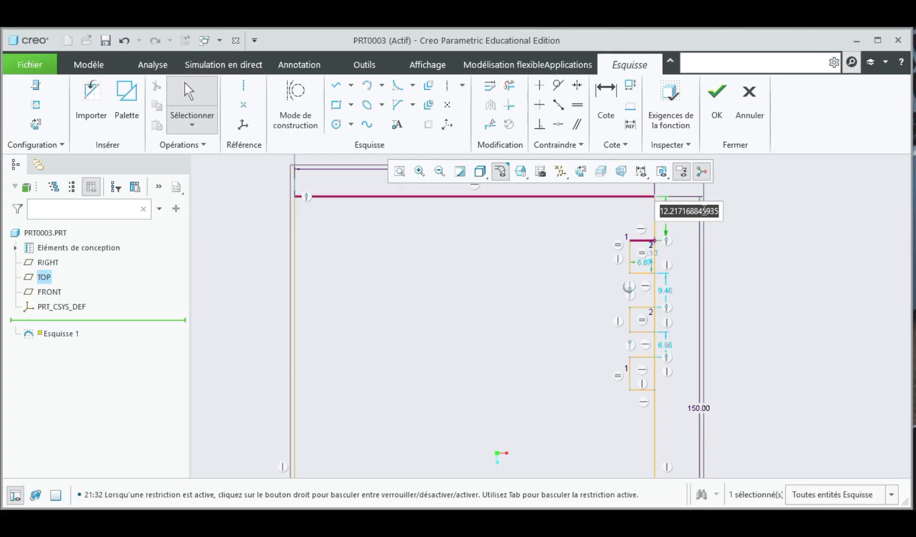
type("15")
key("Return")
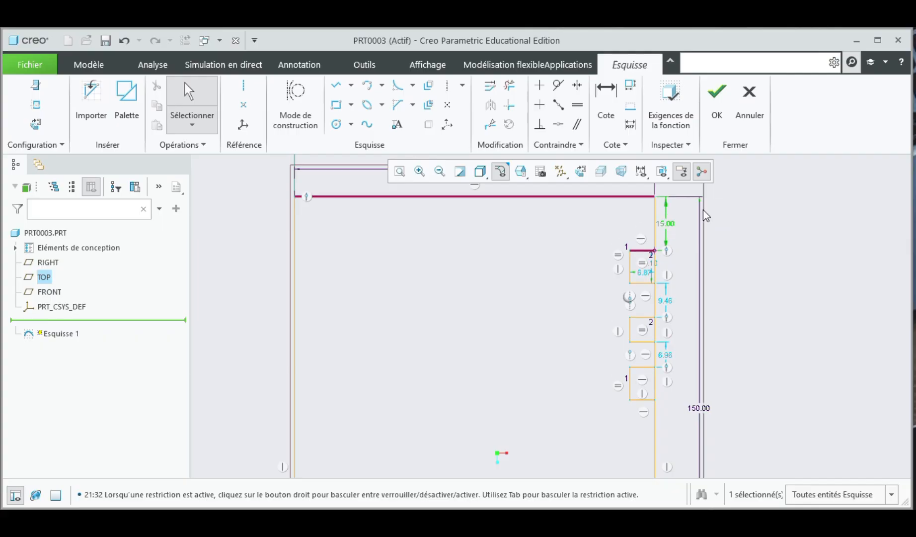
Step: Dimension the first small rectangle's height and set it to 10
scroll(657, 265, "down", 2)
scroll(652, 265, "up", 2)
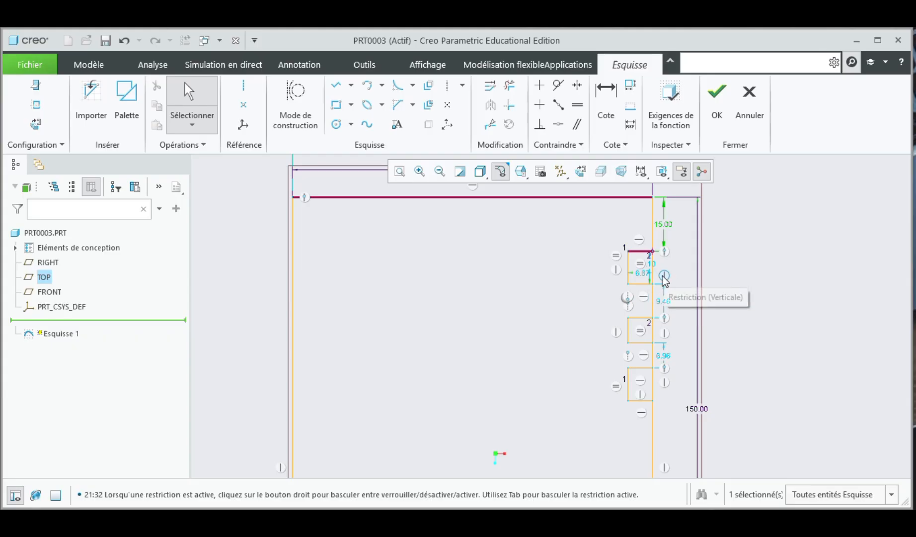
left_click(607, 95)
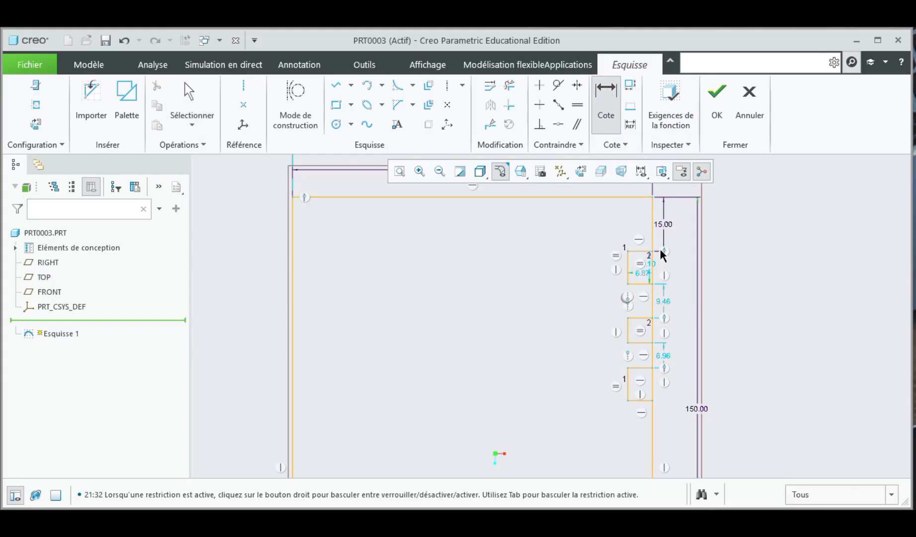
left_click(642, 250)
left_click(636, 284)
middle_click(677, 270)
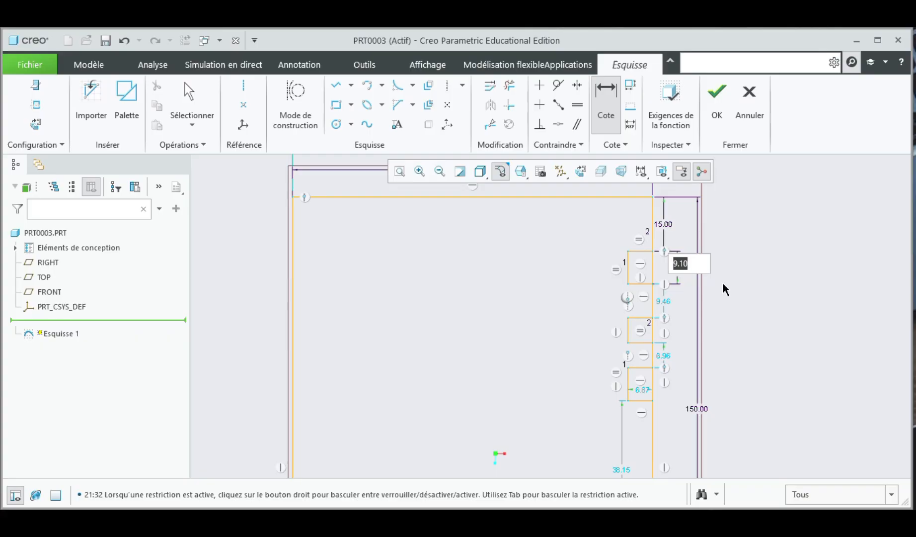
type("10")
key("Return")
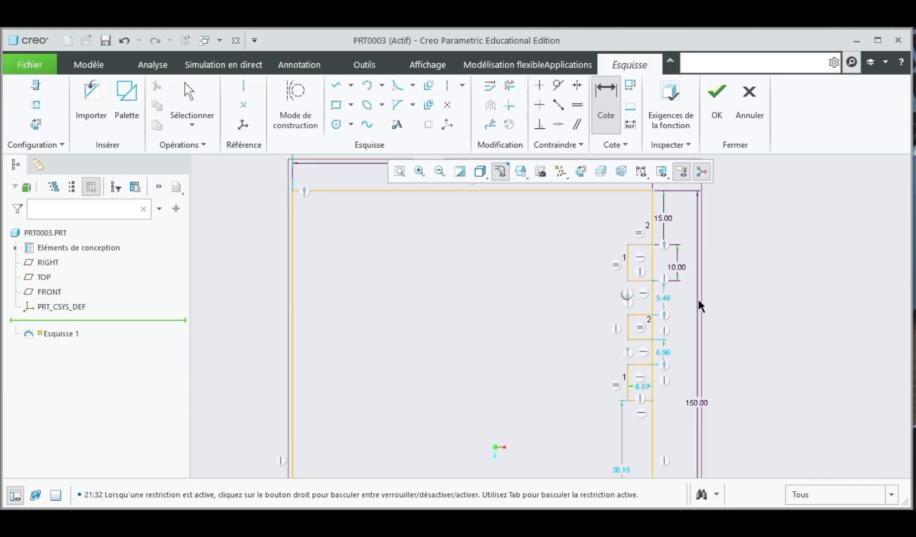
Step: Set the gap between the first and second small rectangles to 7
double_click(664, 298)
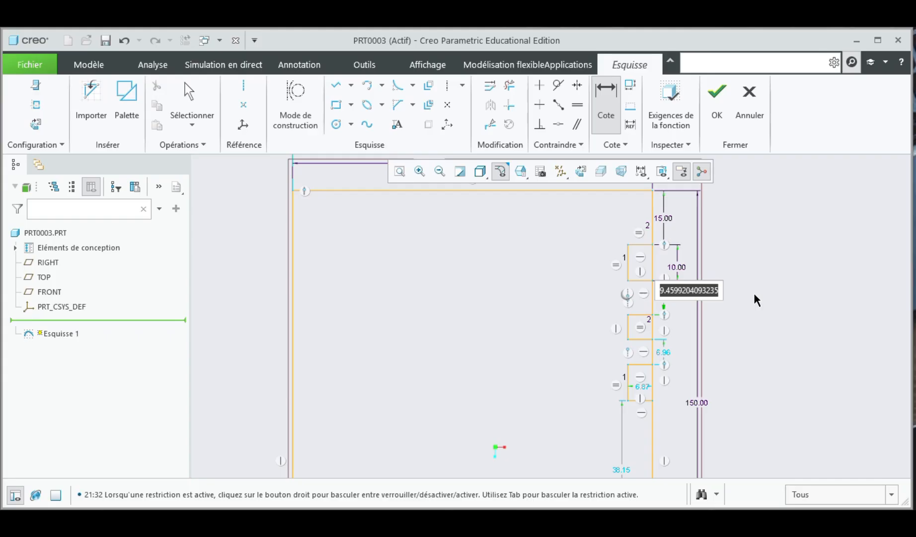
type("7")
key("Return")
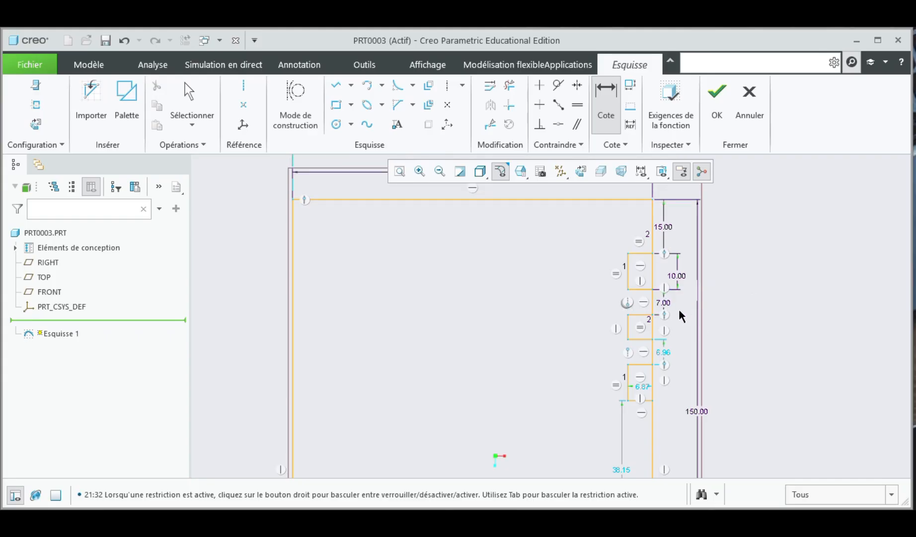
Step: Set the gap between the first and second small rectangles to 10
double_click(664, 301)
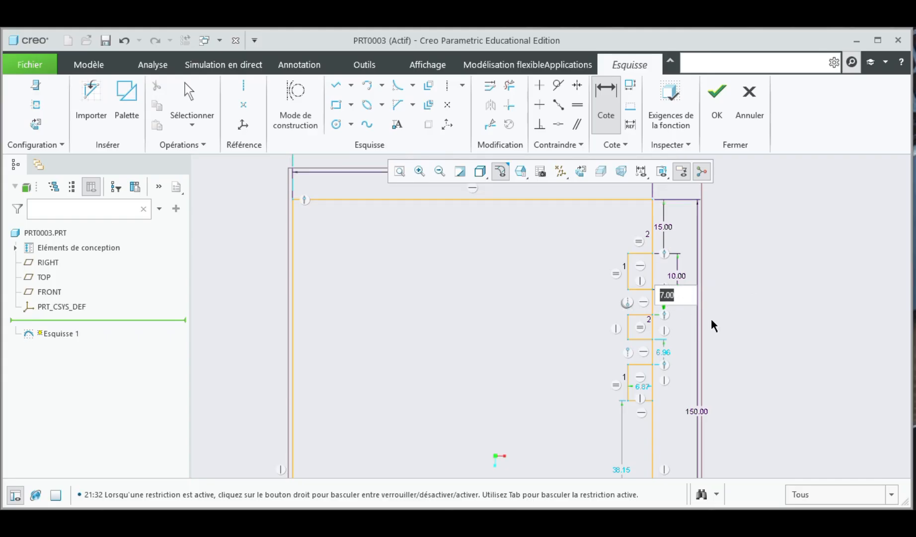
type("10")
key("Return")
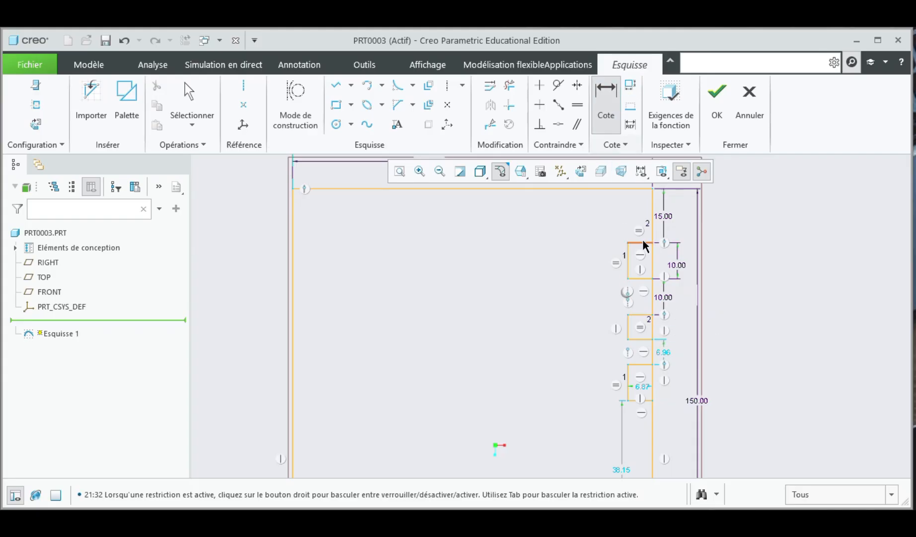
Step: Dimension the second small rectangle's height and set it to 6
left_click(639, 315)
left_click(644, 340)
middle_click(688, 330)
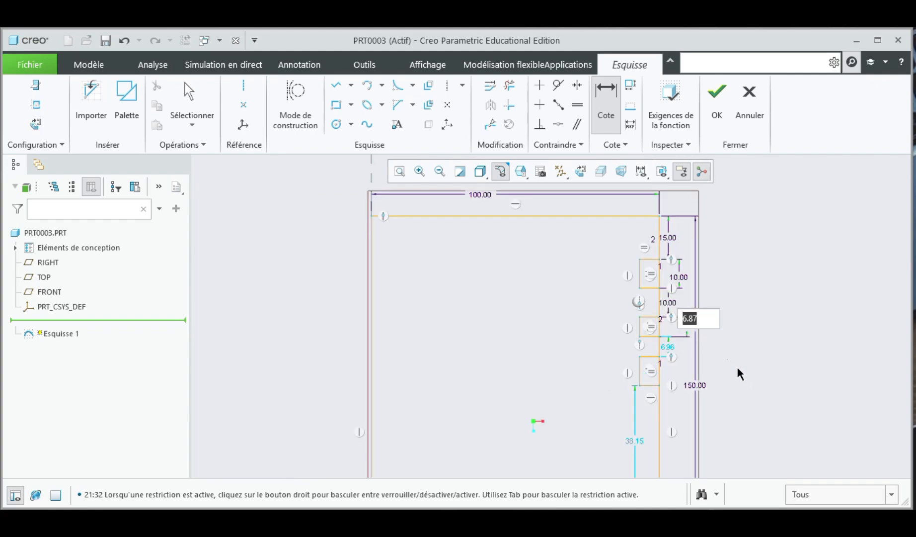
type("6")
key("Return")
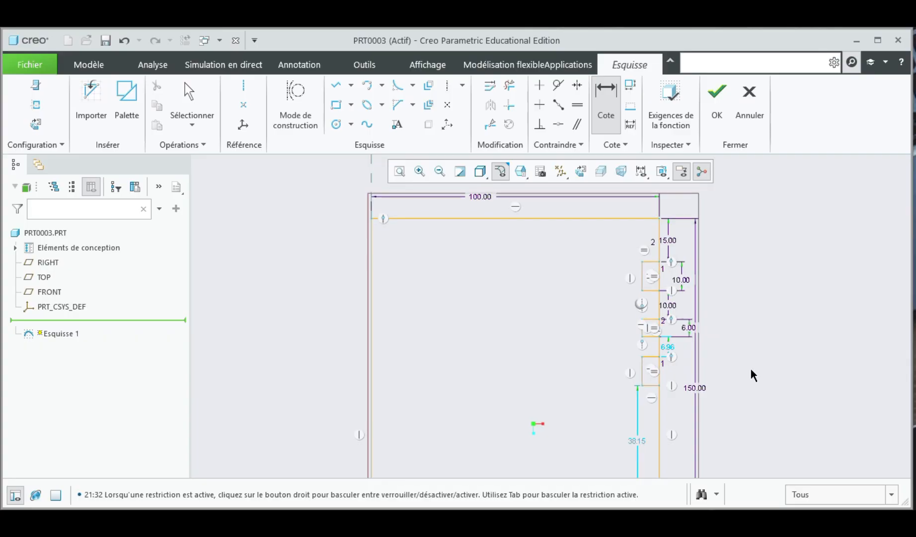
Step: Set the gap between the second and third small rectangles to 6
scroll(670, 349, "up", 2)
double_click(664, 347)
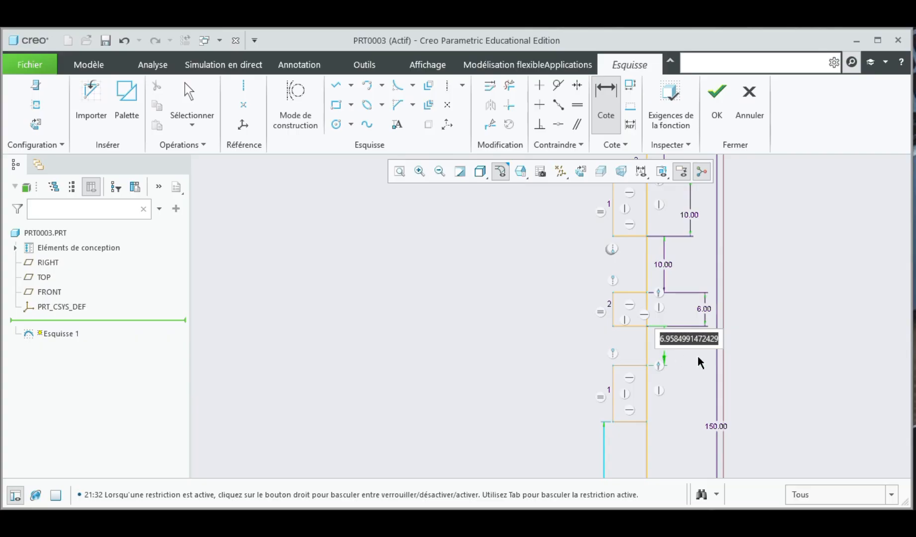
type("6")
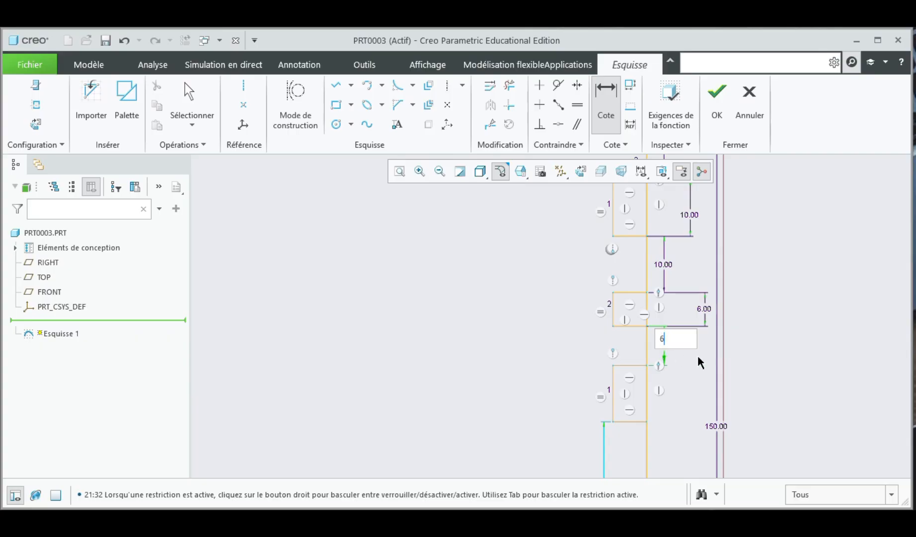
key("Return")
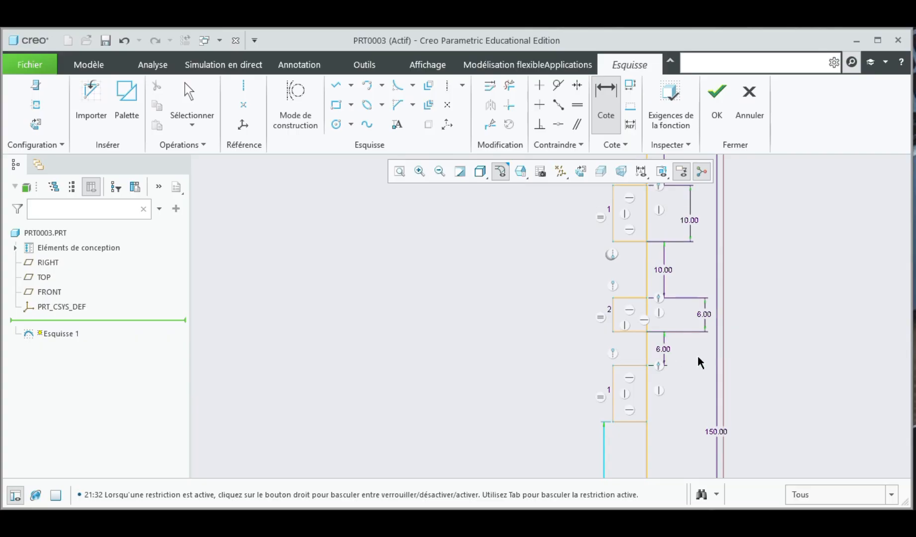
Step: Set the gap between the second and third small rectangles to 7
double_click(662, 349)
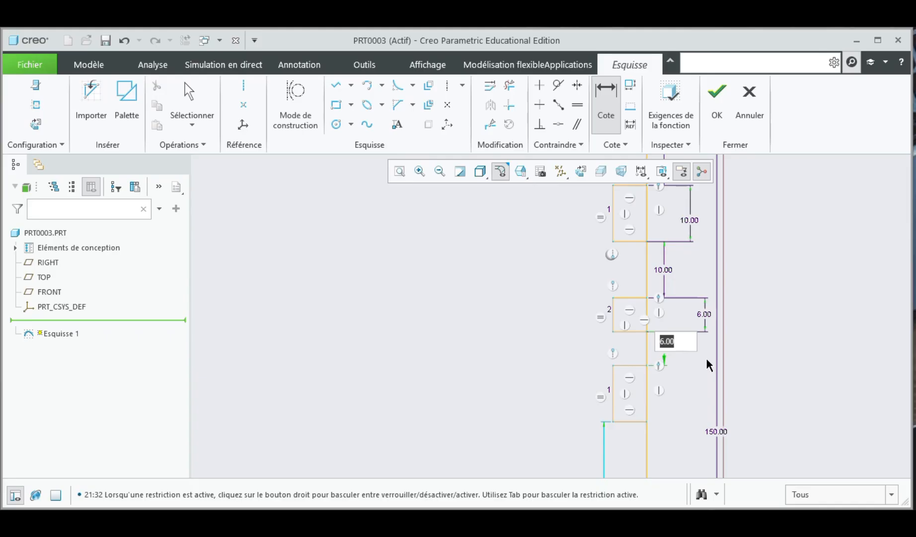
type("7")
key("Return")
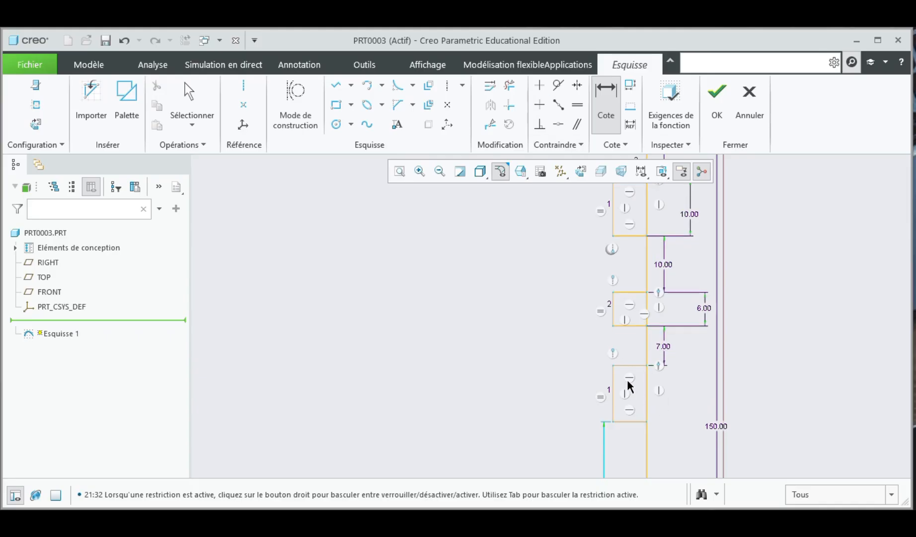
Step: Dimension the third small rectangle's height at 6, deleting the conflicting equal-lengths constraint
left_click(639, 366)
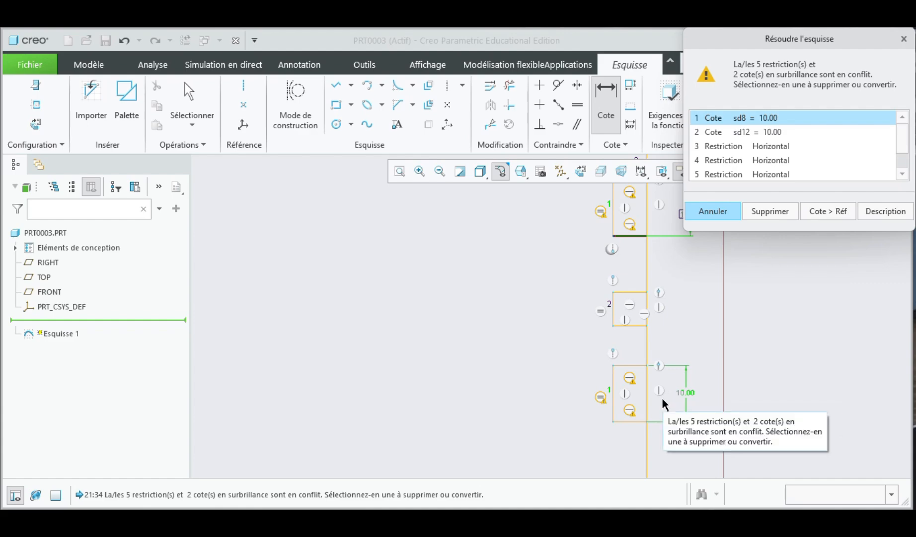
scroll(819, 144, "down", 1)
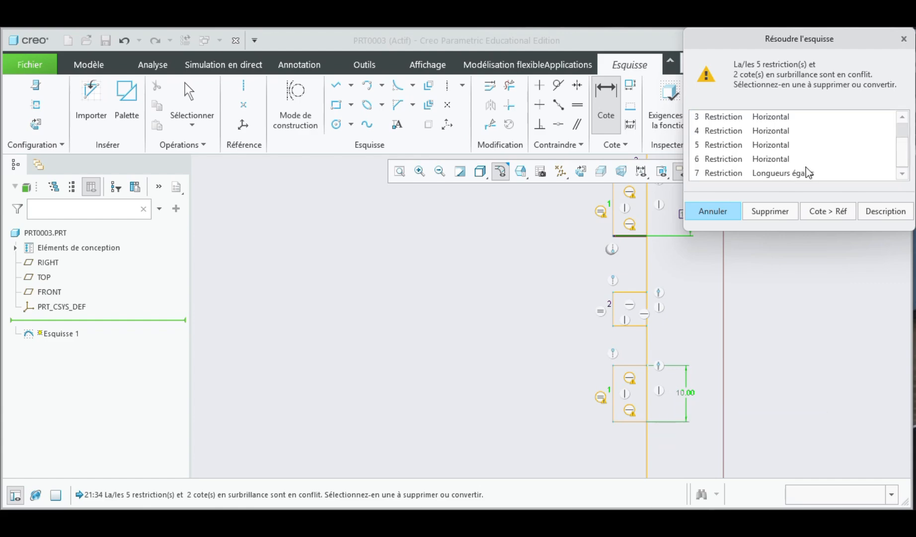
left_click(770, 176)
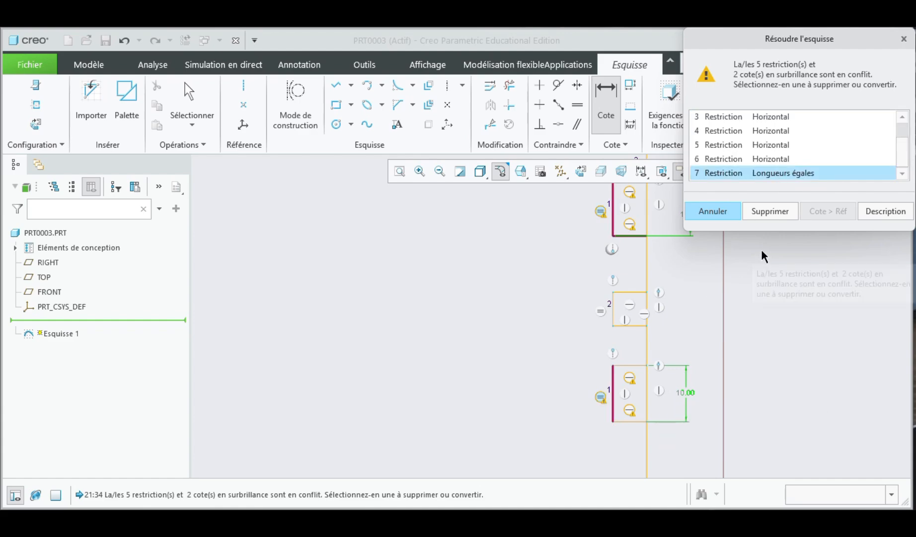
left_click(769, 211)
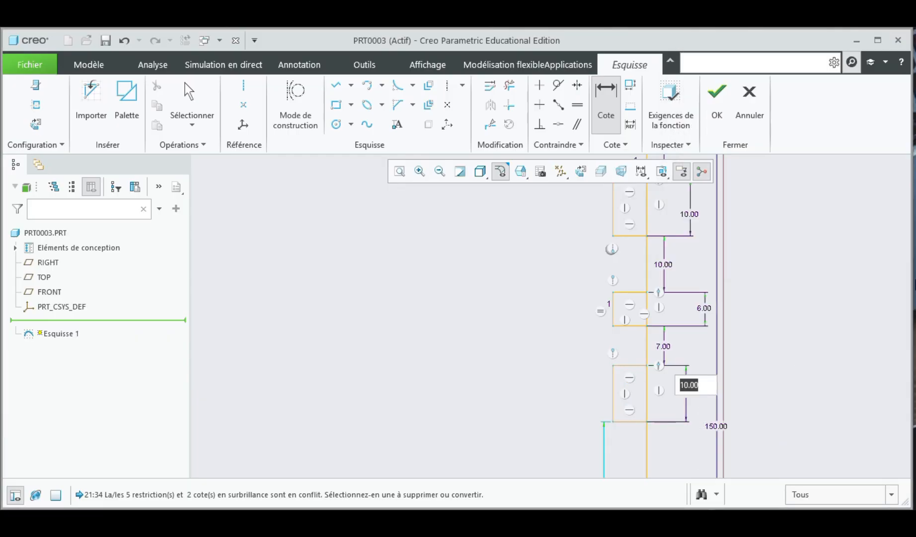
type("6")
key("Return")
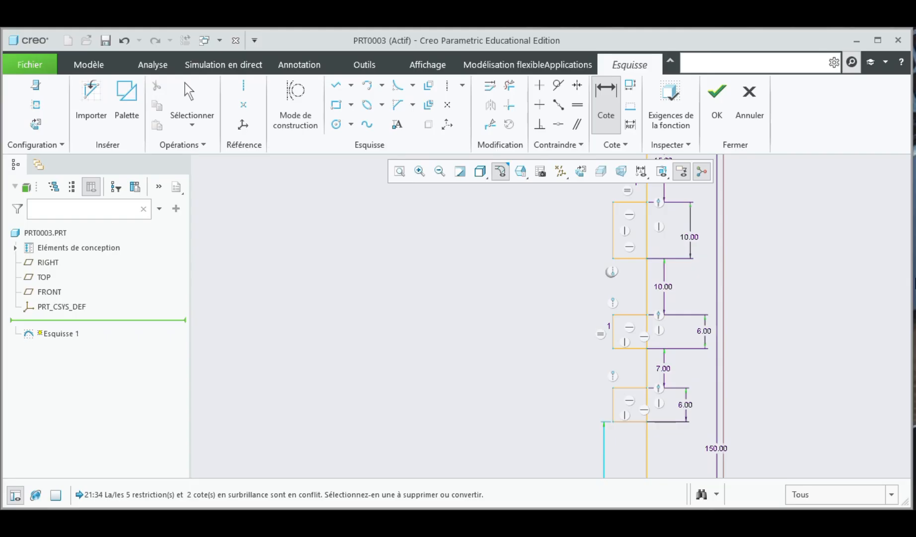
Step: Delete the outline's vertical segments crossing the openings of the three ring grooves
scroll(652, 215, "down", 5)
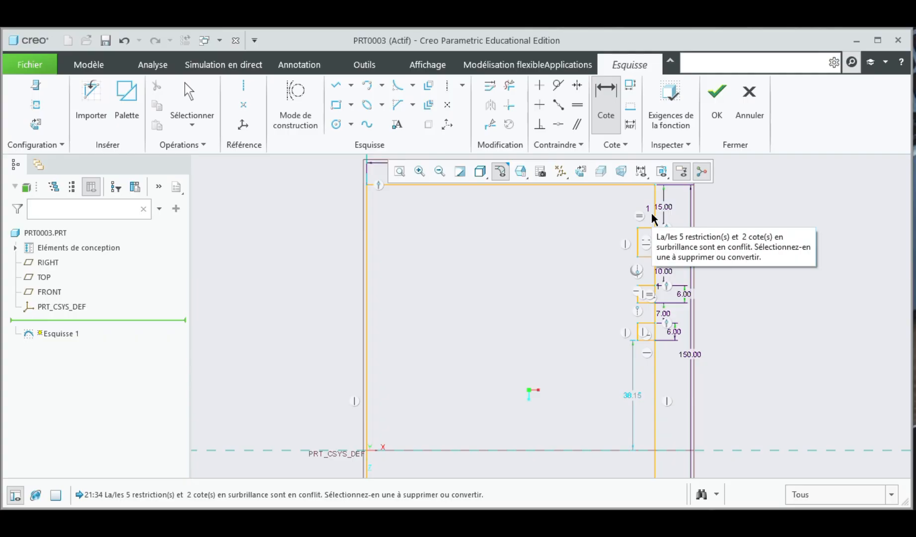
left_click(510, 86)
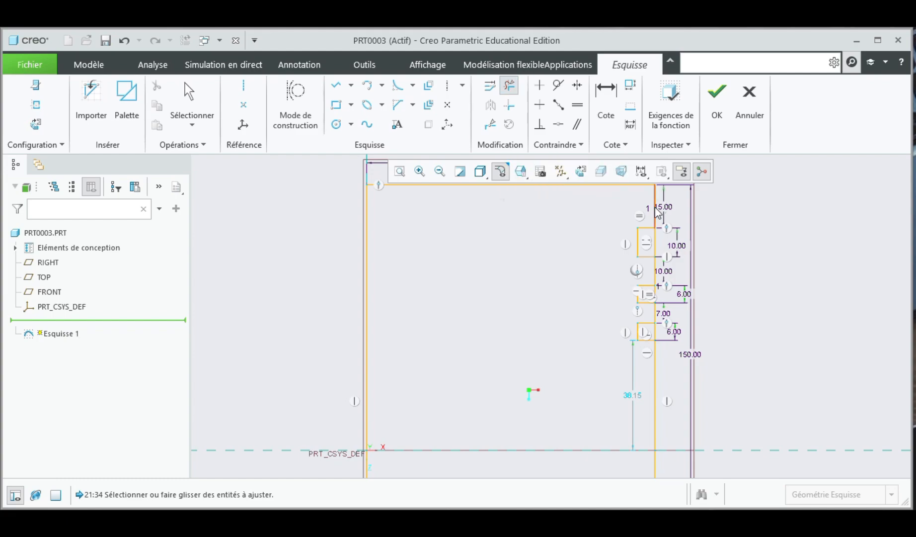
scroll(656, 242, "down", 3)
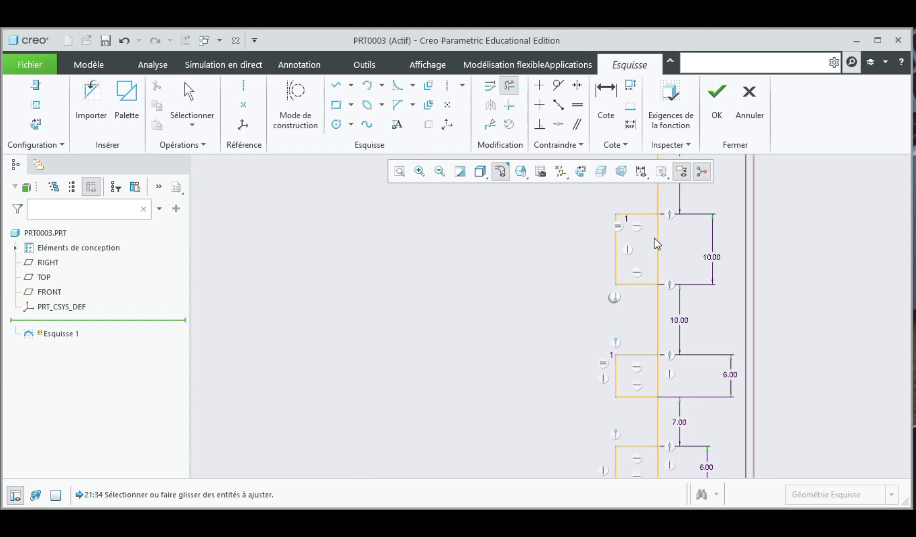
left_click(657, 240)
scroll(665, 280, "up", 4)
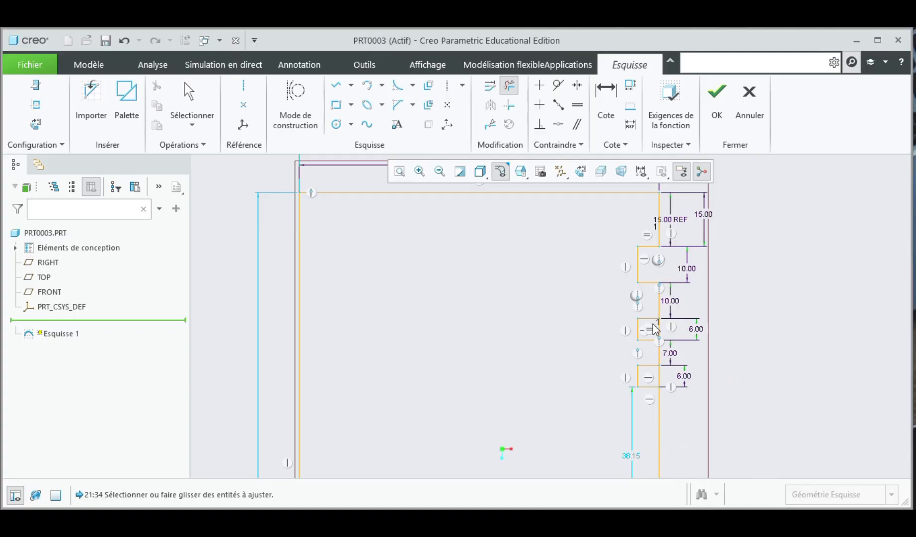
scroll(654, 326, "down", 2)
scroll(655, 330, "down", 3)
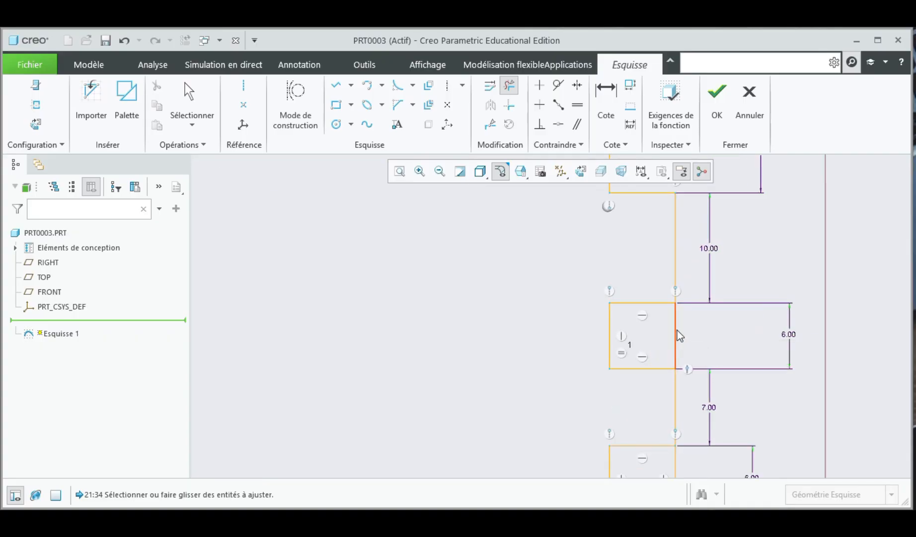
left_click(678, 337)
scroll(682, 343, "up", 3)
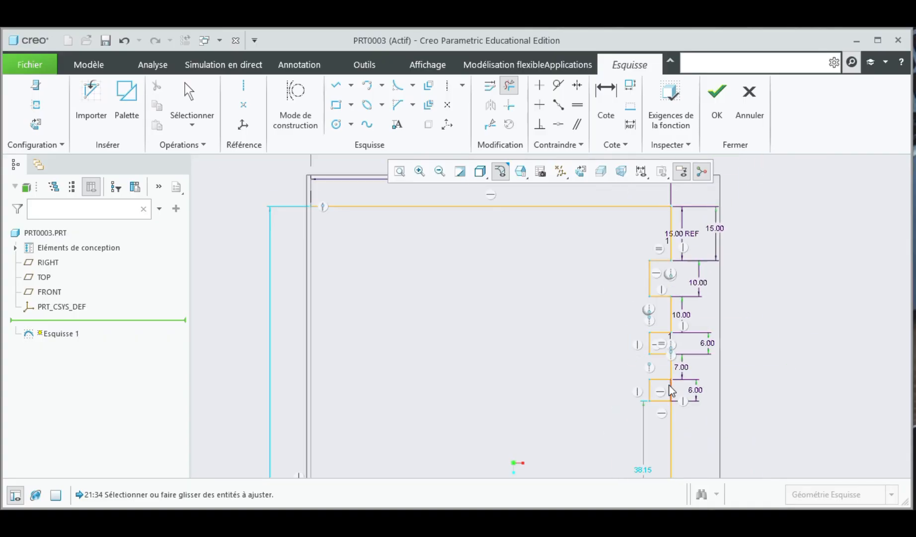
scroll(672, 392, "down", 3)
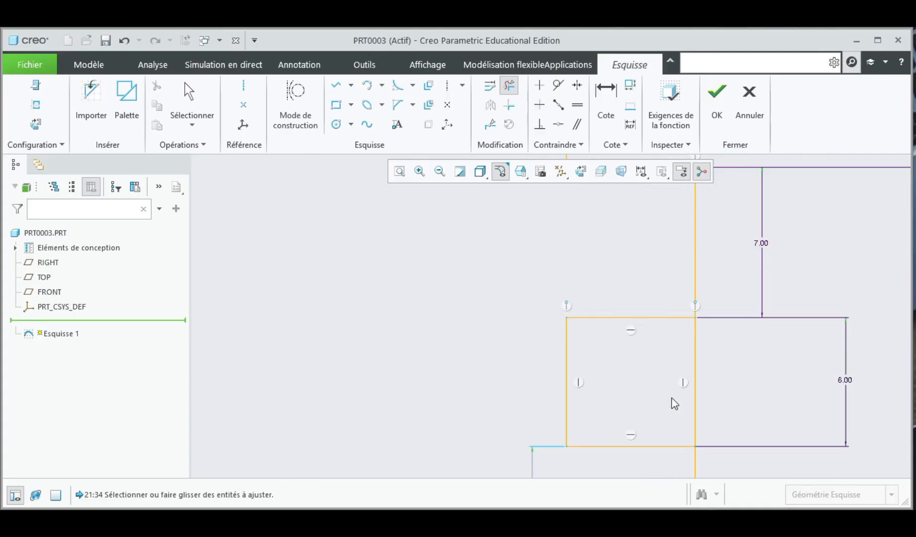
left_click(696, 392)
scroll(679, 355, "up", 8)
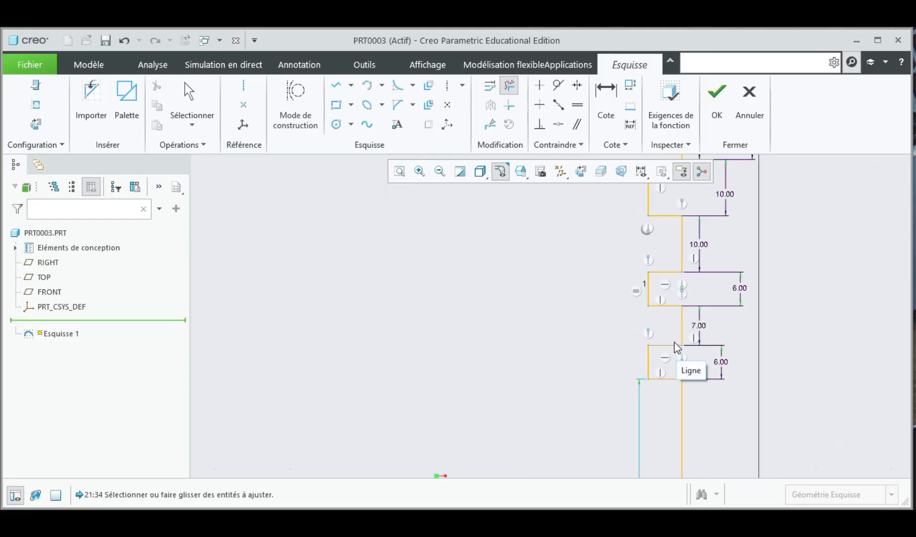
scroll(668, 352, "up", 1)
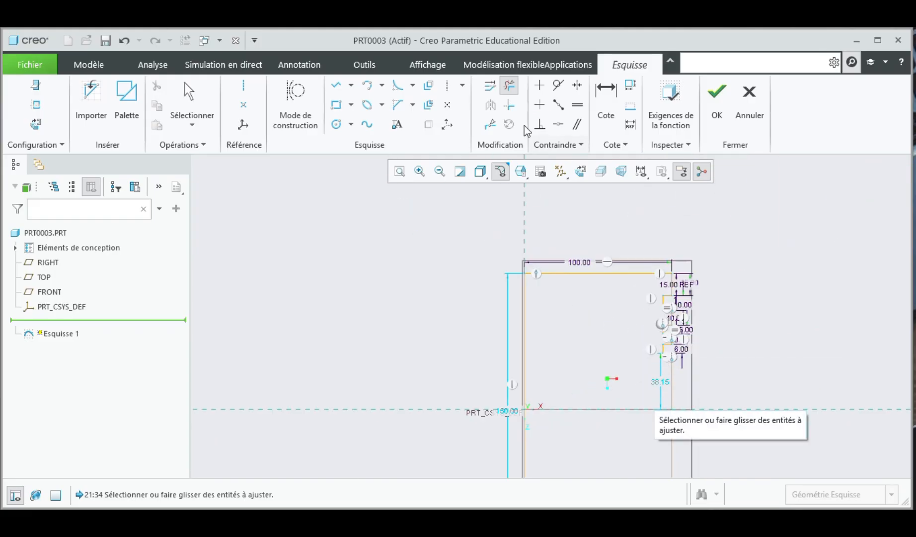
Step: Draw a vertical centerline along the piston profile's left edge to serve as the revolve axis
left_click(399, 171)
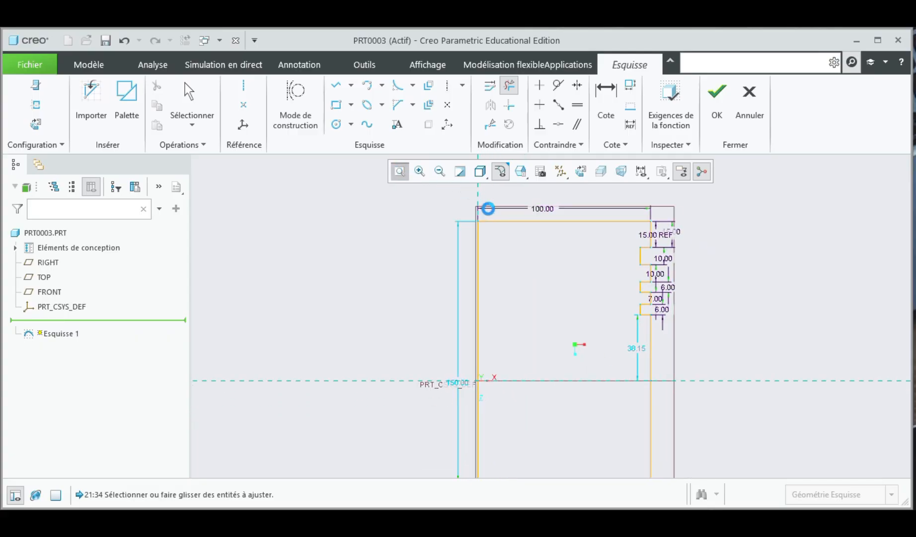
scroll(459, 205, "up", 1)
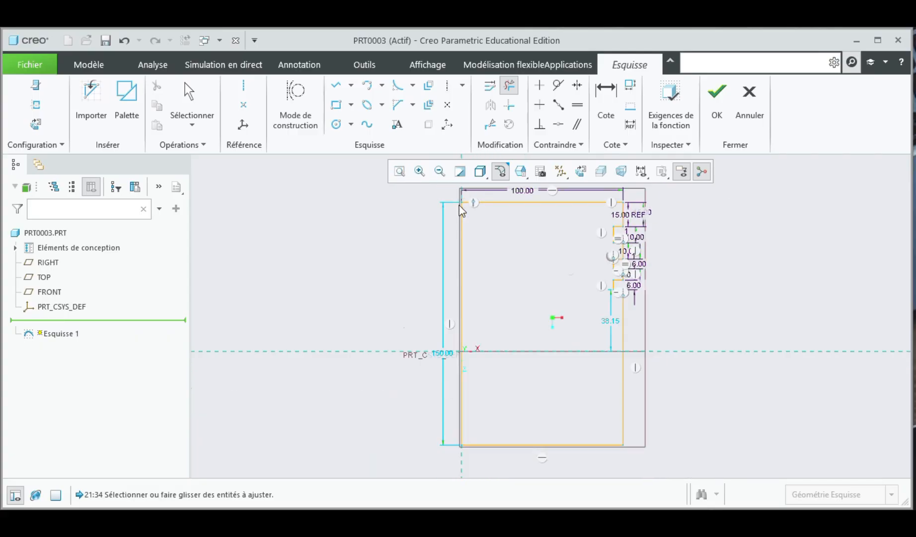
left_click(244, 86)
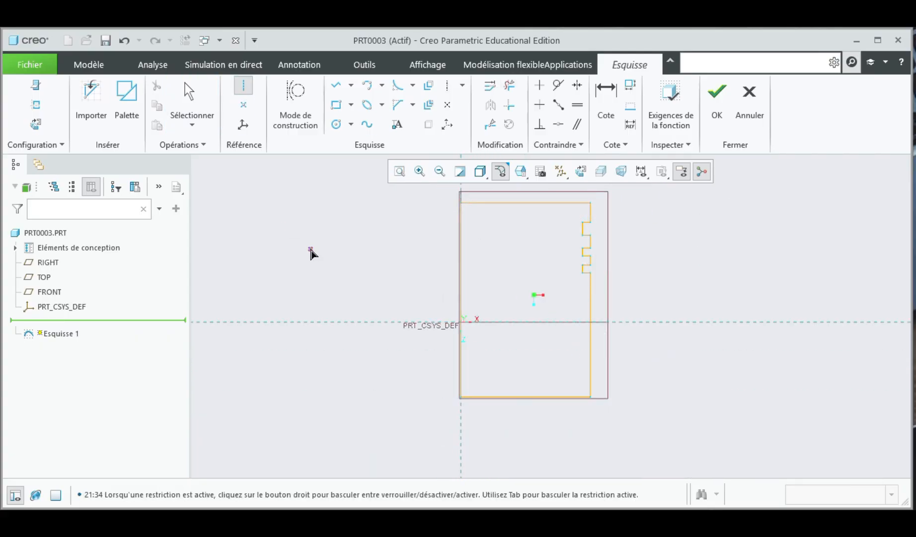
scroll(457, 229, "up", 1)
left_click(458, 239)
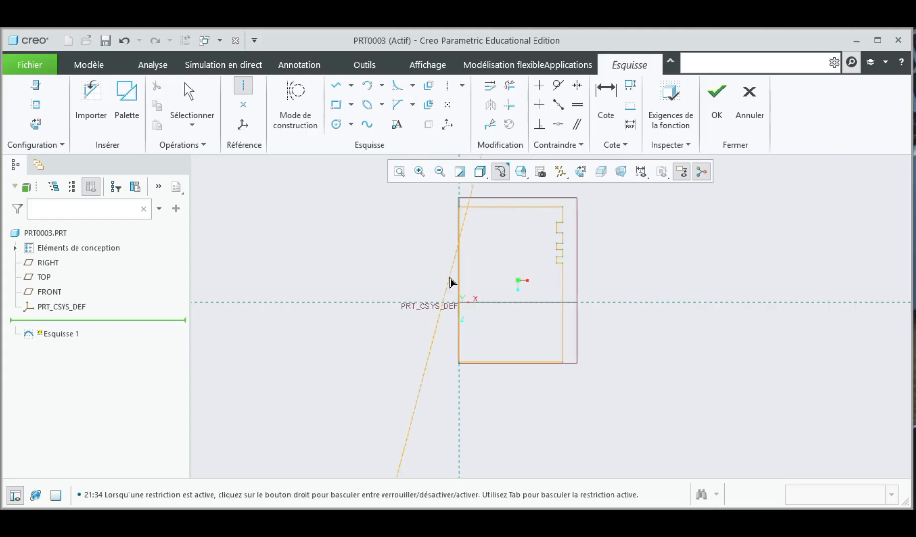
left_click(458, 288)
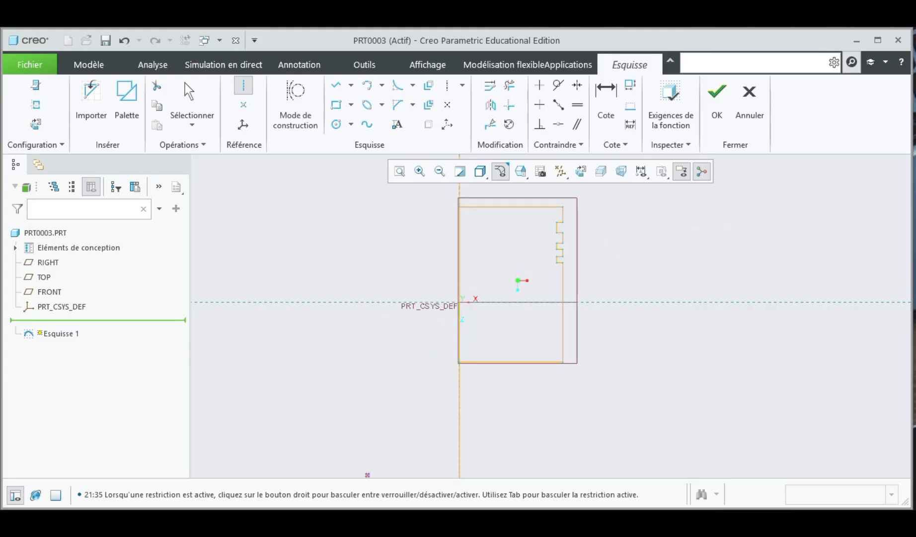
Step: Finish the sketch and revolve it 360 degrees about its centerline into a solid
left_click(717, 94)
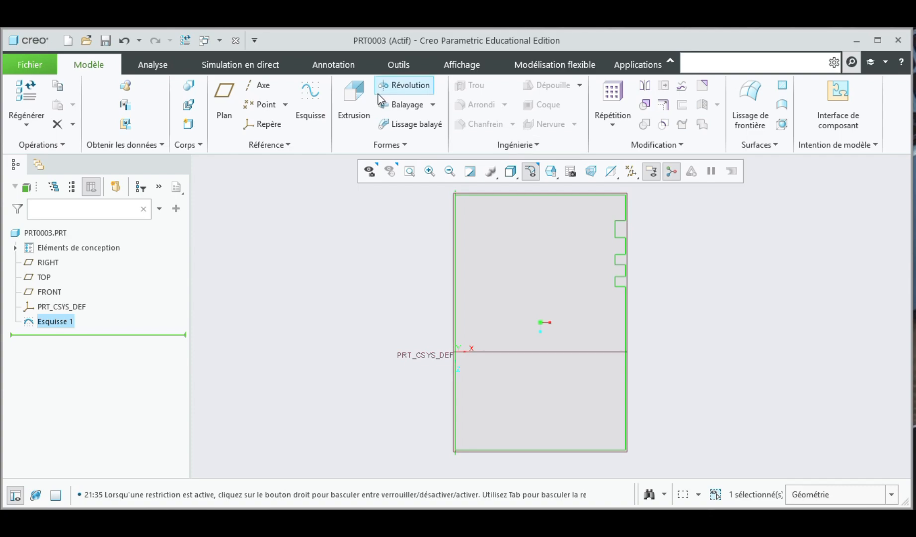
left_click(430, 86)
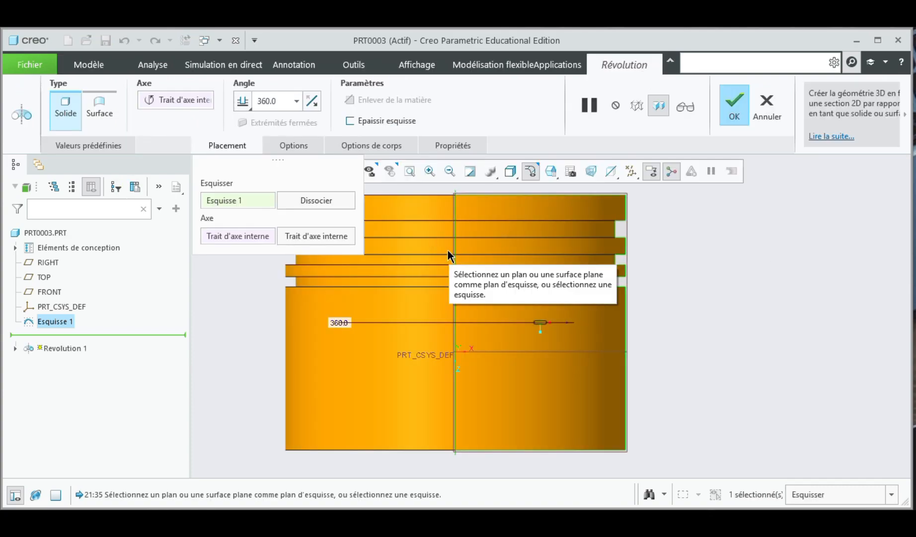
scroll(493, 249, "down", 6)
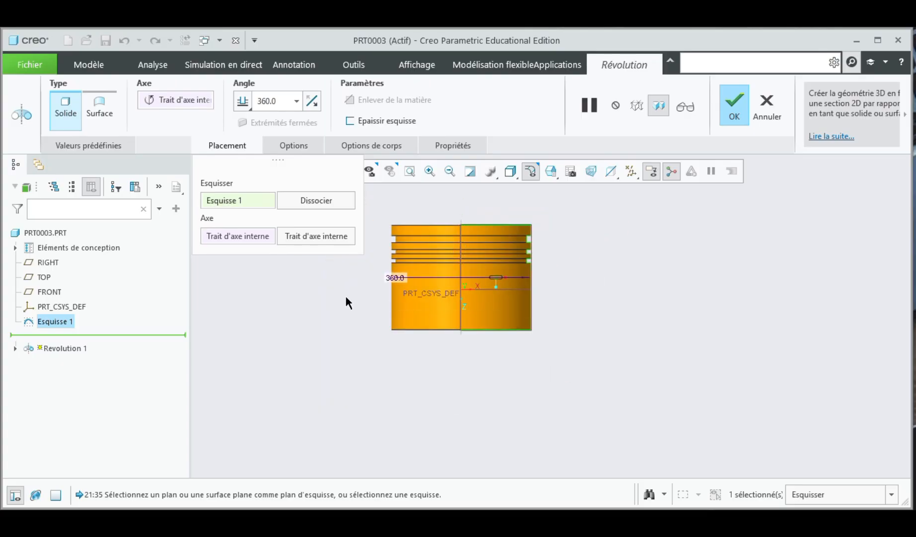
mouse_move(346, 301)
middle_mouse_down()
mouse_move(356, 279)
mouse_move(376, 283)
mouse_move(382, 303)
mouse_move(381, 266)
mouse_move(395, 313)
mouse_move(348, 258)
mouse_move(358, 325)
mouse_move(346, 320)
mouse_move(341, 282)
mouse_move(352, 303)
middle_mouse_up()
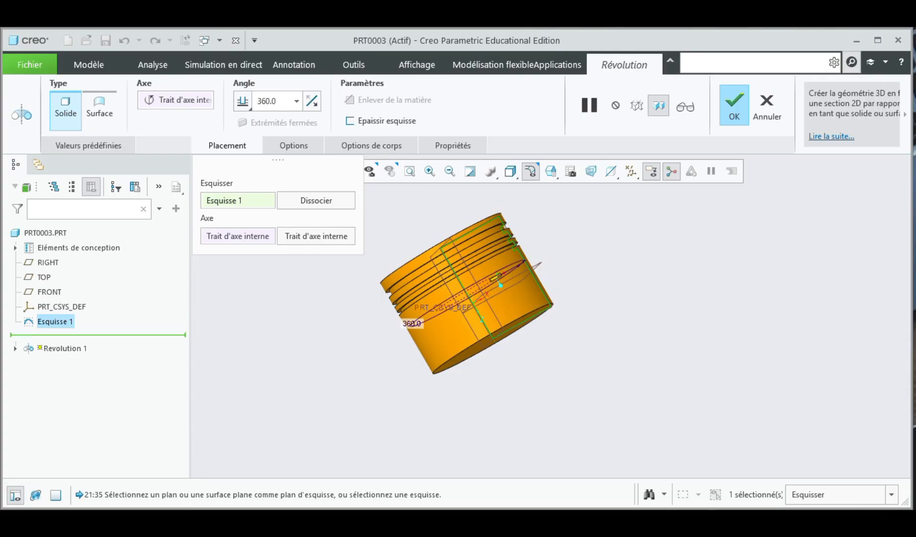
scroll(451, 252, "down", 3)
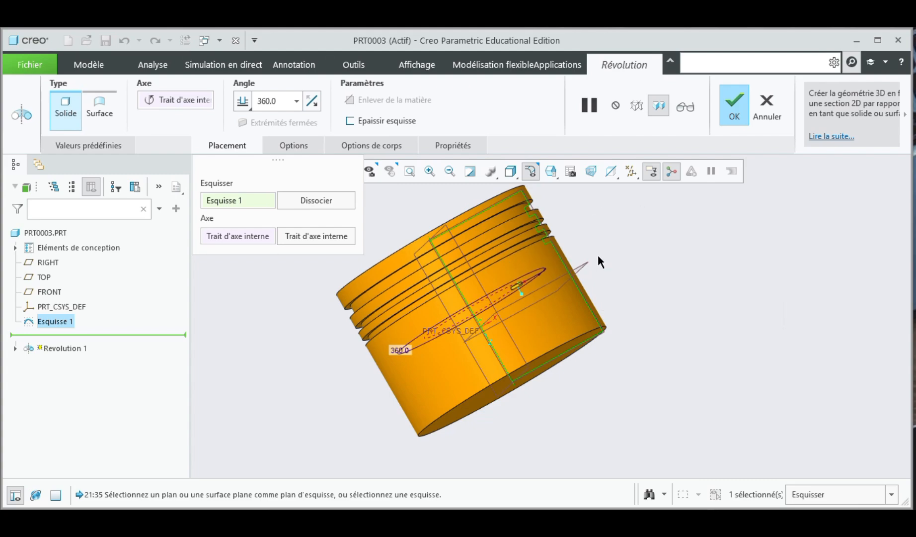
mouse_move(598, 257)
middle_mouse_down()
mouse_move(601, 281)
mouse_move(587, 293)
mouse_move(523, 297)
mouse_move(518, 319)
mouse_move(548, 302)
mouse_move(562, 321)
mouse_move(572, 292)
mouse_move(583, 302)
mouse_move(572, 307)
middle_mouse_up()
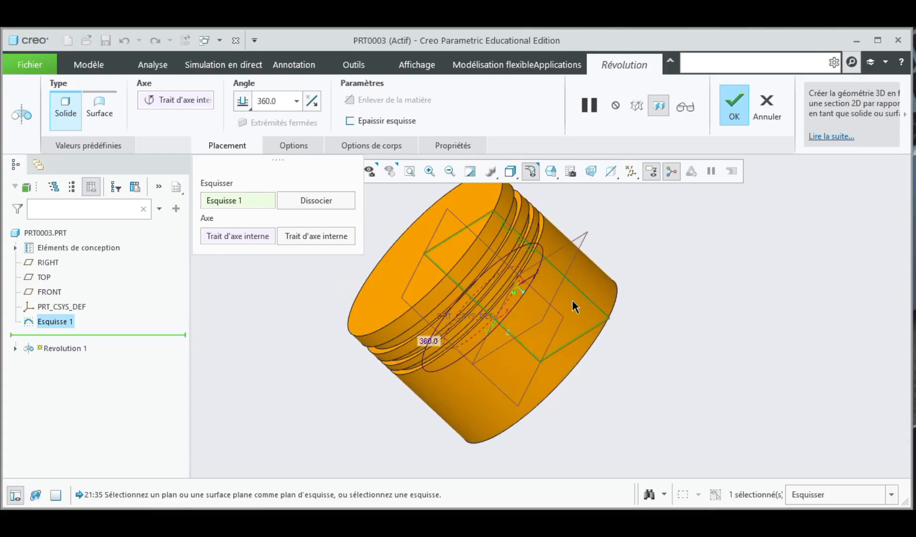
middle_click(607, 303)
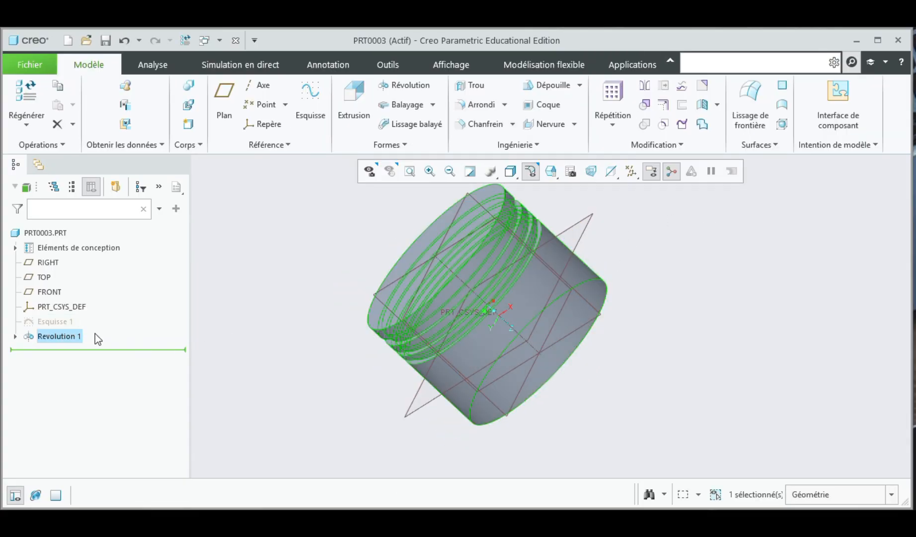
Step: Shell the piston 4 mm thick, removing the flat end face opposite the ring grooves
left_click(633, 328)
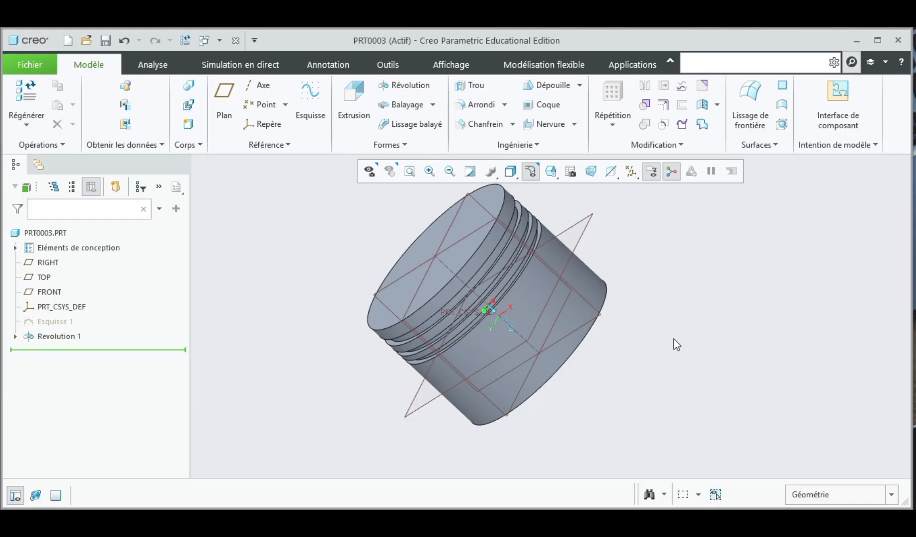
middle_click_drag(641, 343, 614, 326)
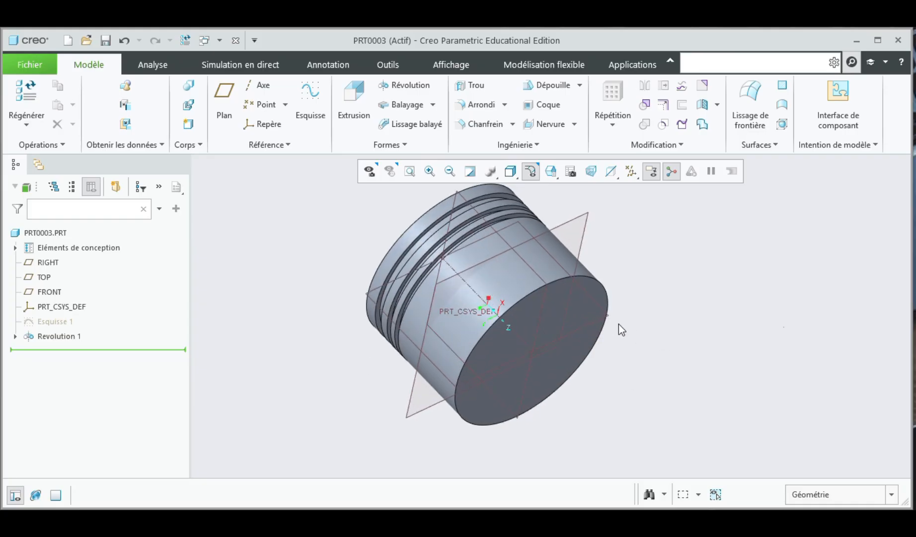
left_click(548, 106)
left_click(534, 362)
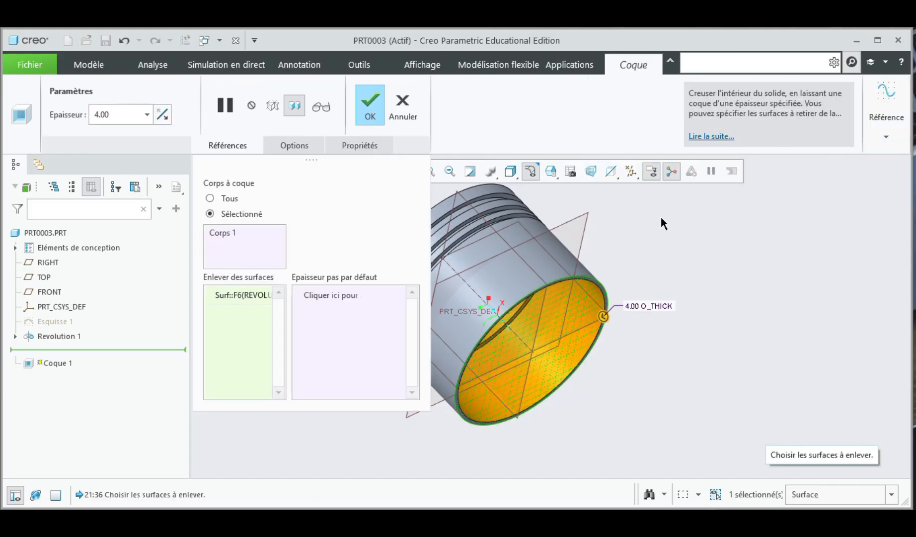
left_click(373, 110)
middle_click_drag(670, 302, 615, 361)
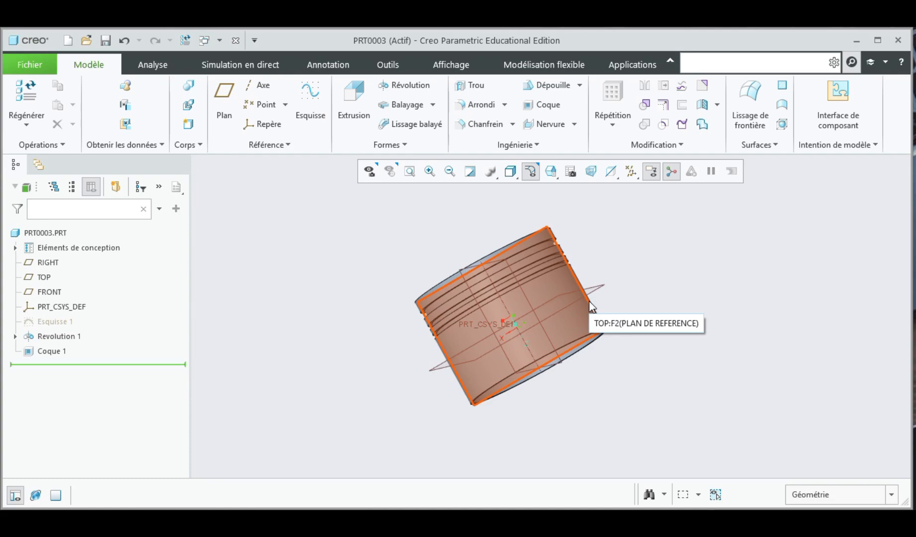
Step: Sketch a circle about 57 mm in diameter on the RIGHT plane, centred on the vertical axis about 14 mm below the origin
left_click(561, 318)
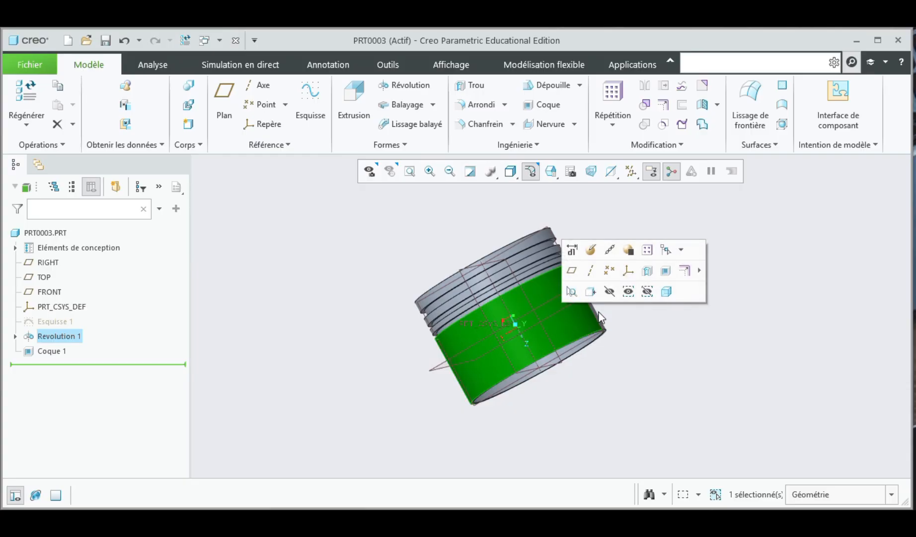
left_click(565, 361)
middle_click_drag(665, 309, 646, 328)
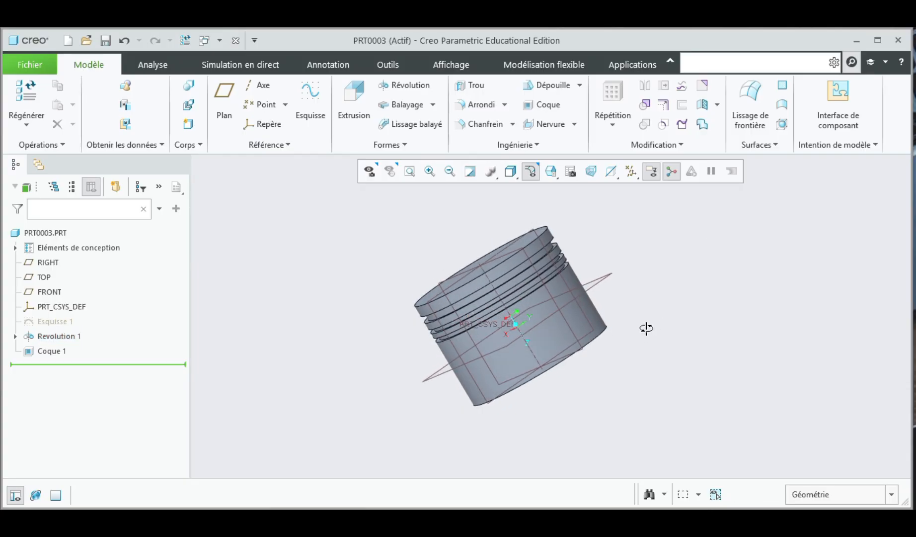
left_click(434, 316)
left_click(463, 290)
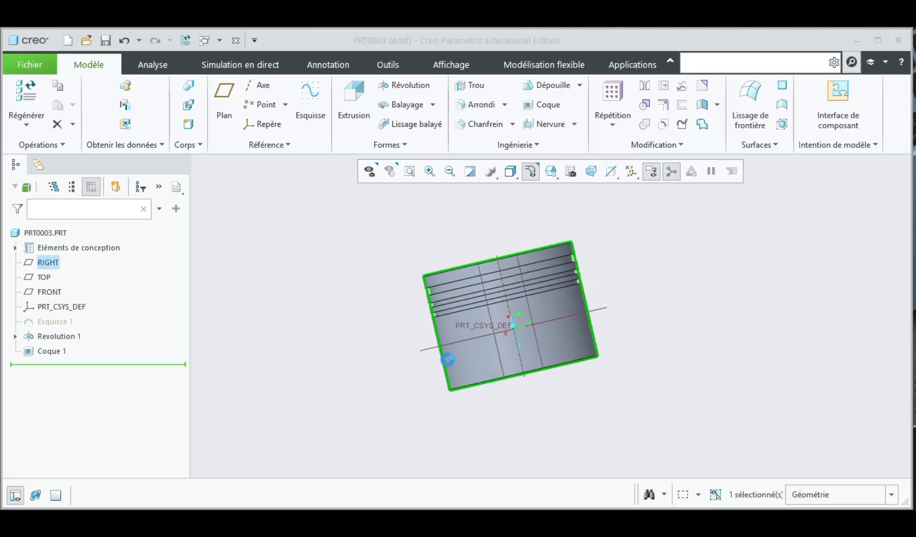
left_click(430, 284)
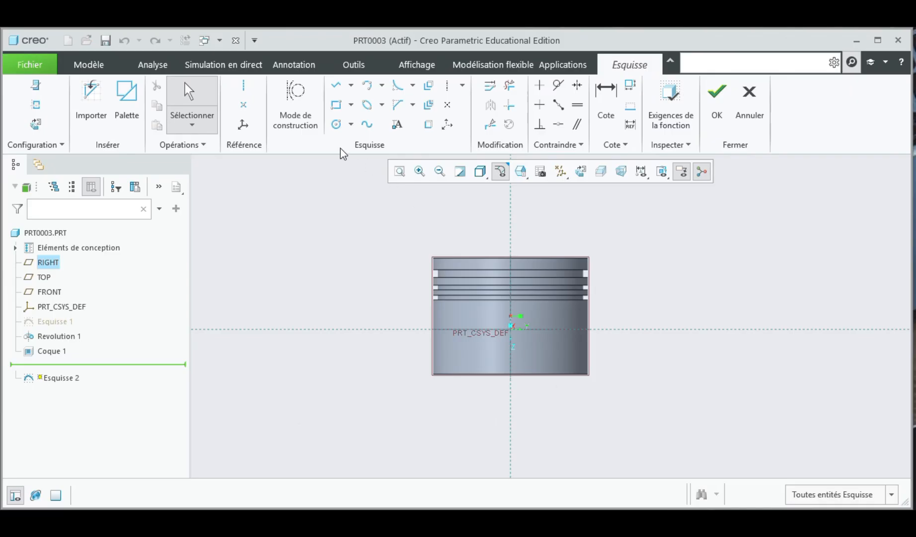
left_click(336, 124)
scroll(513, 343, "down", 3)
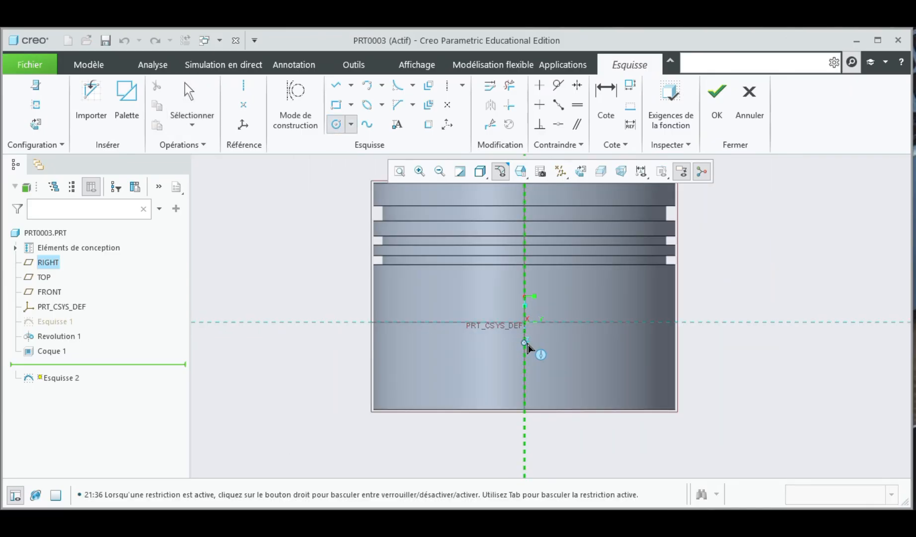
left_click(524, 342)
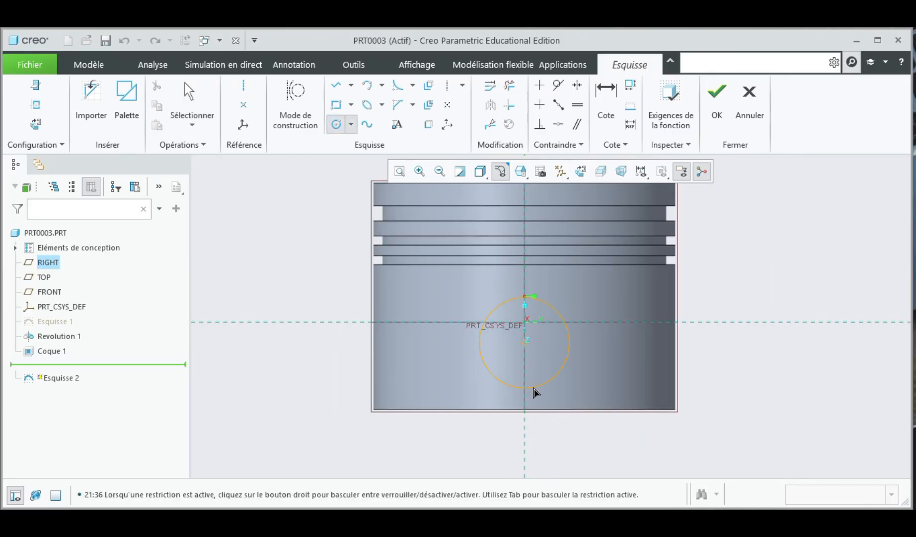
left_click(479, 334)
middle_click(455, 440)
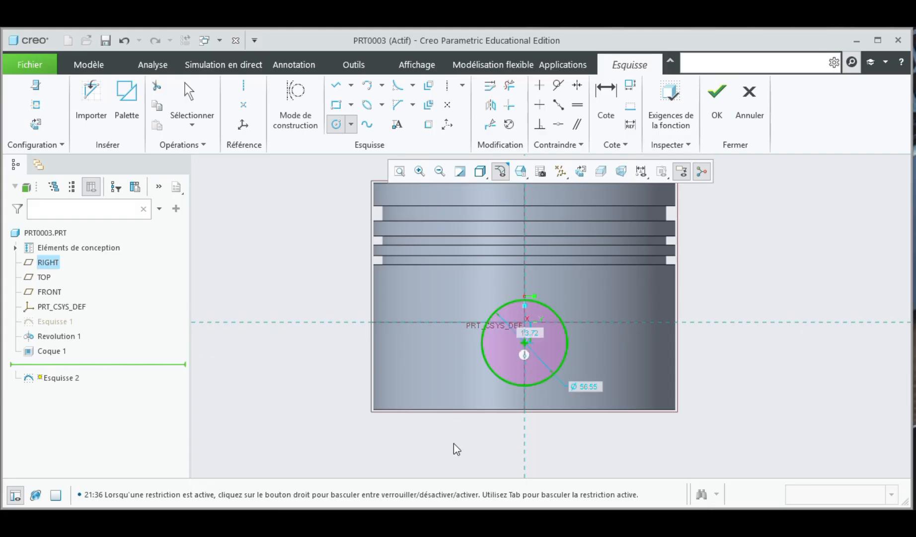
Step: Set the circle's diameter to 60 mm and finish the sketch
double_click(588, 384)
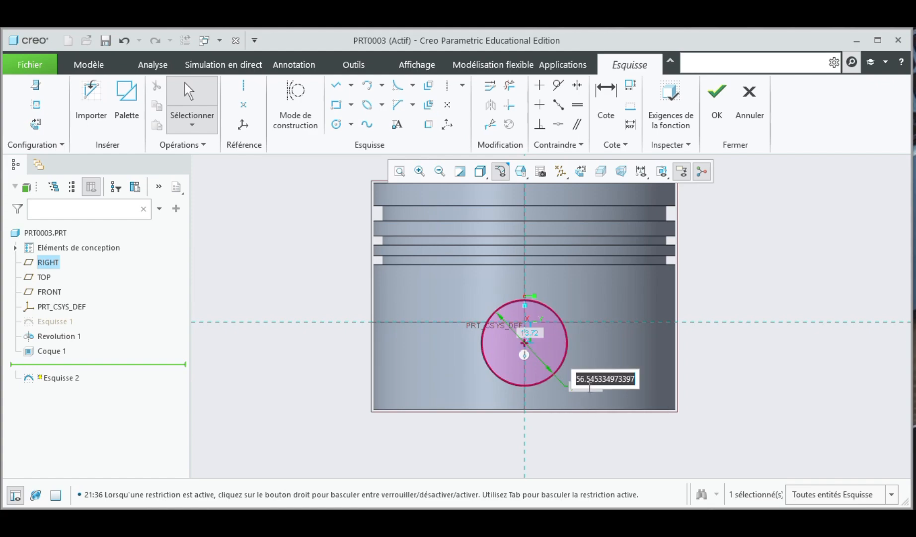
key("BackSpace")
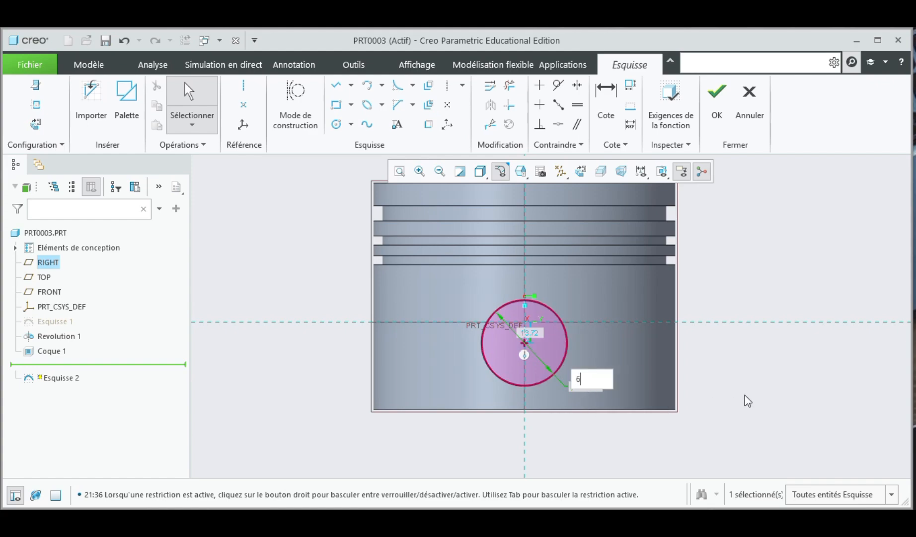
type("60")
key("Return")
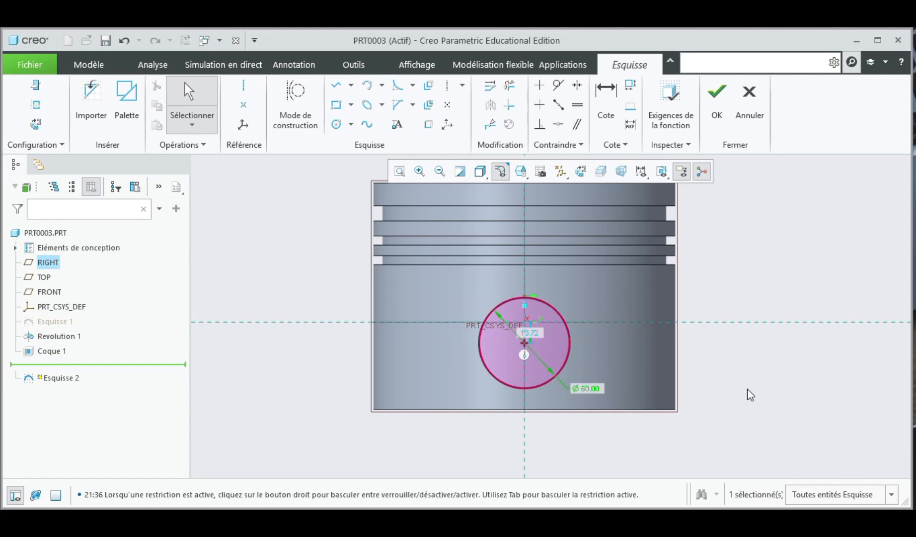
left_click(714, 100)
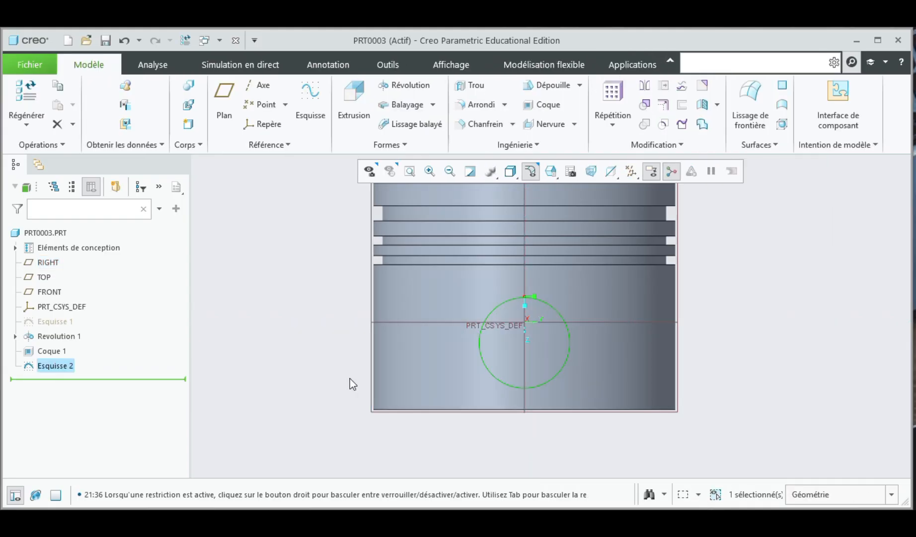
Step: Extrude the circle symmetrically about 270 mm deep as a material-removing cut through the piston's skirt for the pin hole
left_click(348, 104)
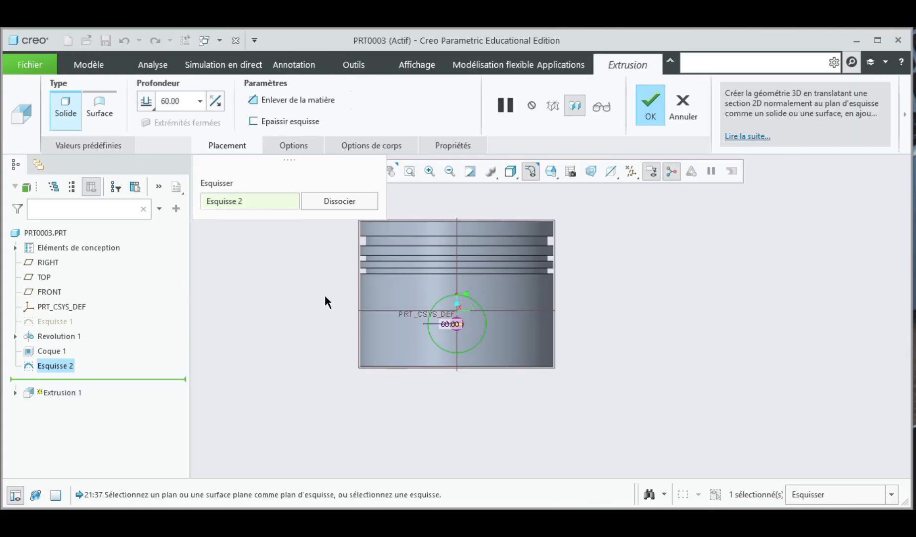
middle_click_drag(325, 298, 370, 289)
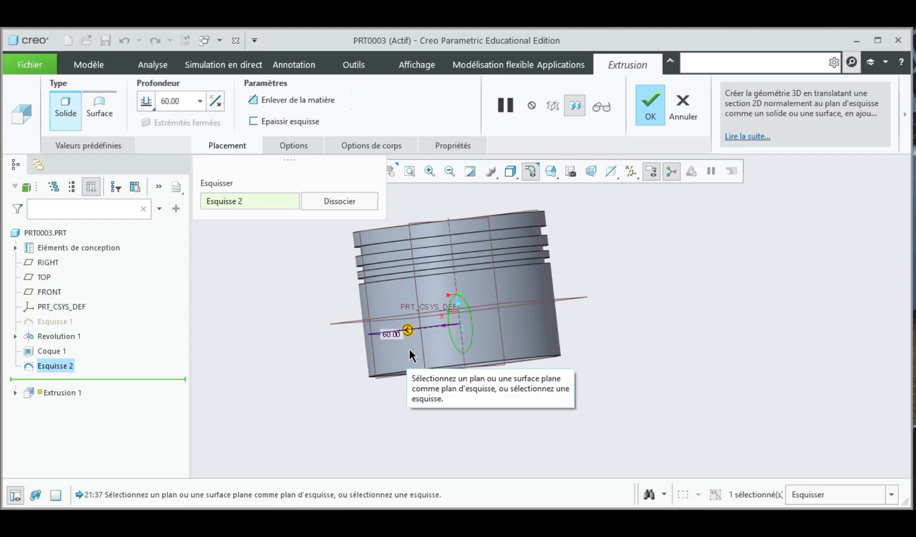
left_click_drag(409, 329, 319, 338)
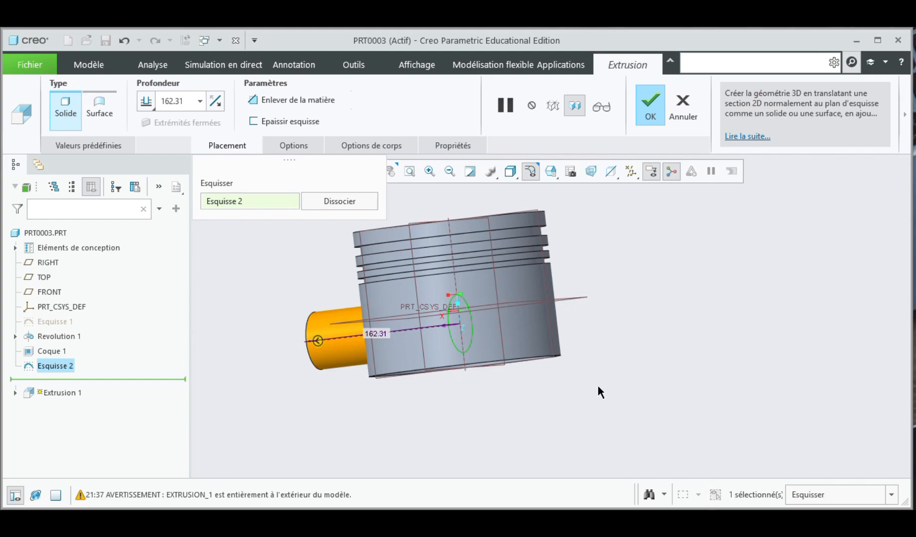
left_click(364, 146)
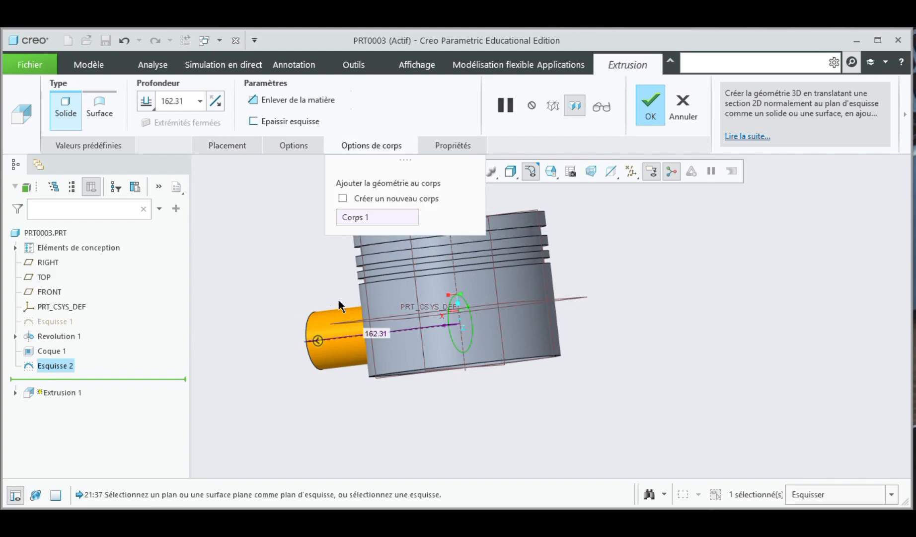
left_click(294, 147)
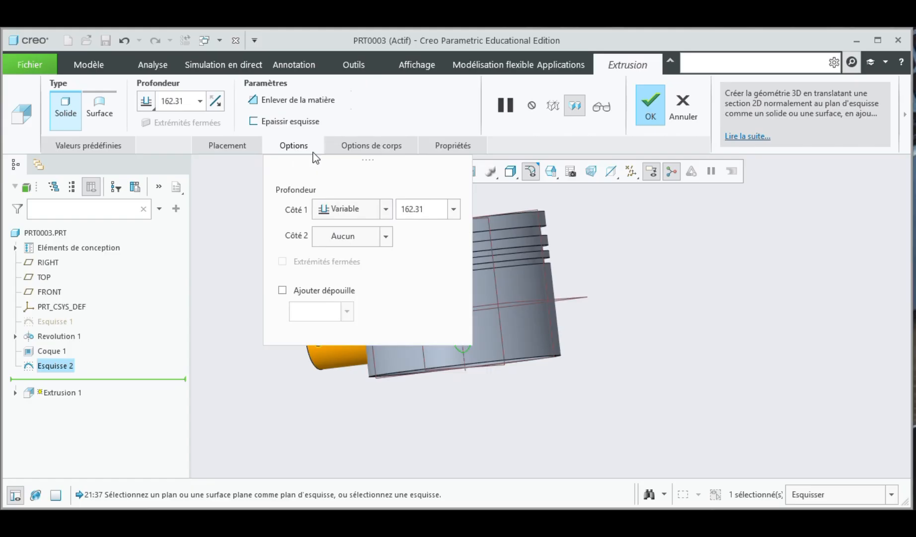
left_click(385, 209)
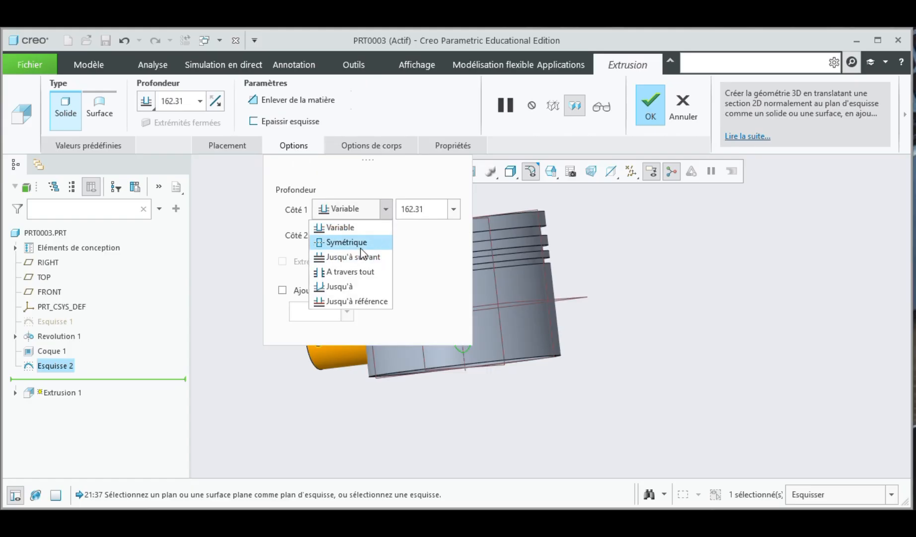
left_click(338, 242)
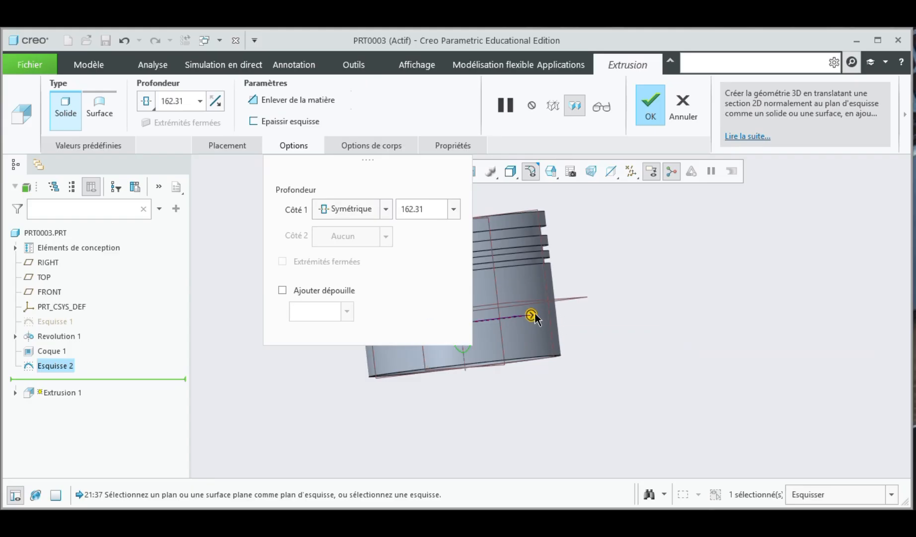
left_click_drag(533, 313, 578, 313)
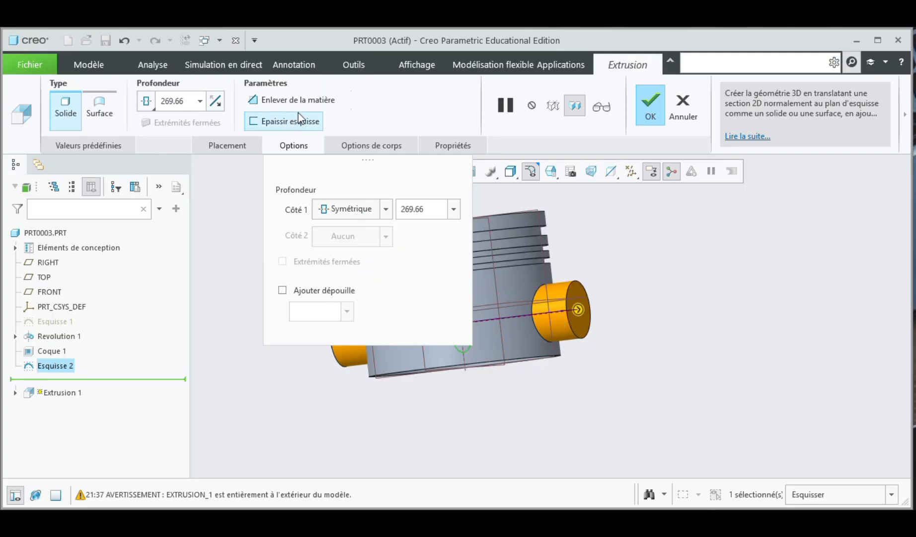
left_click(295, 100)
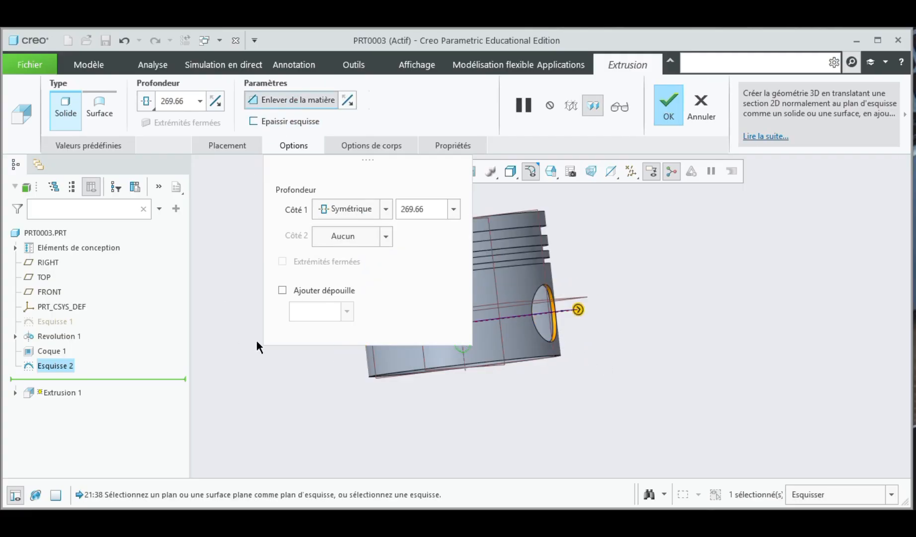
left_click(676, 119)
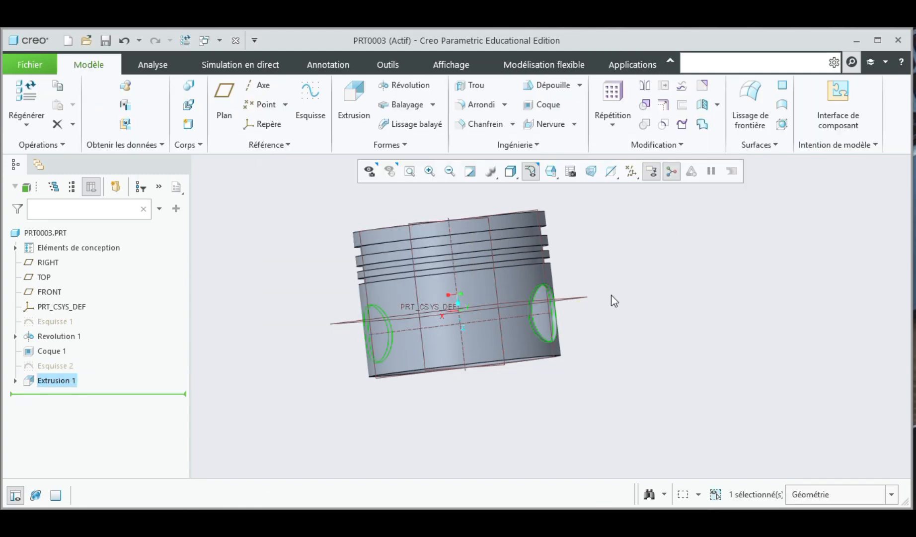
Step: Sketch a circle about 163 mm in diameter centred on the origin on the piston's closed top face
middle_click_drag(611, 295, 285, 291)
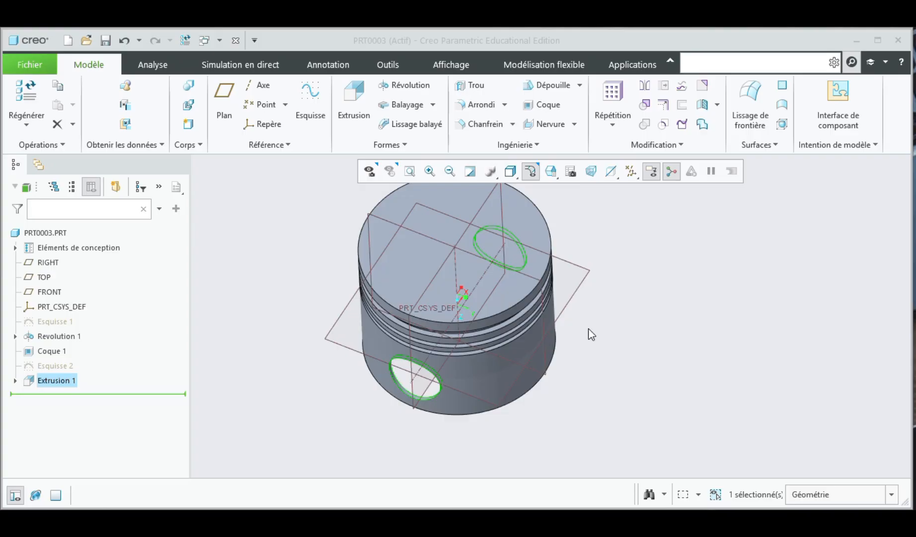
left_click(534, 220)
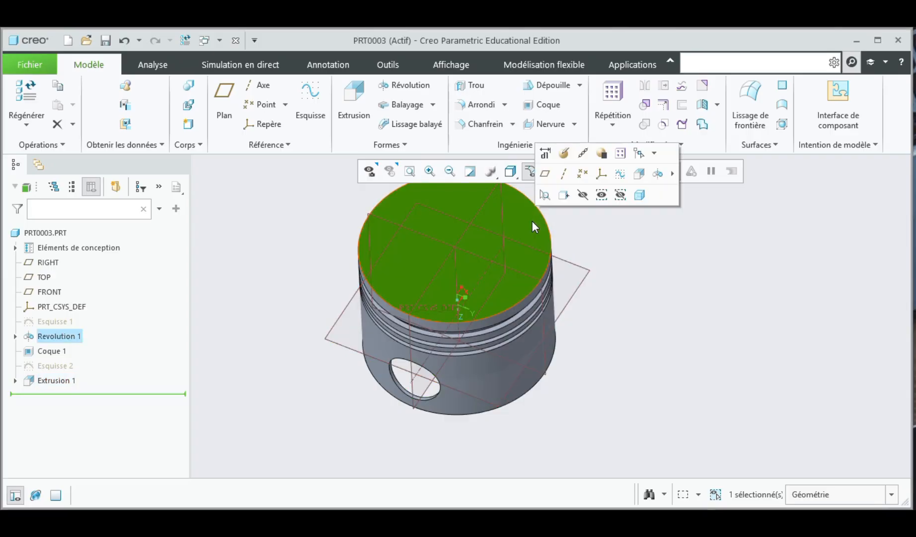
left_click(548, 196)
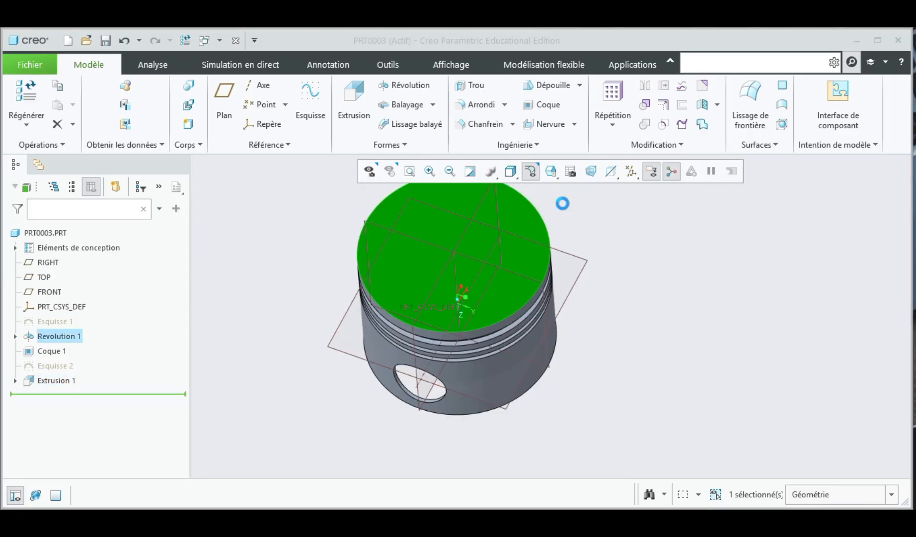
left_click(502, 225)
left_click(592, 178)
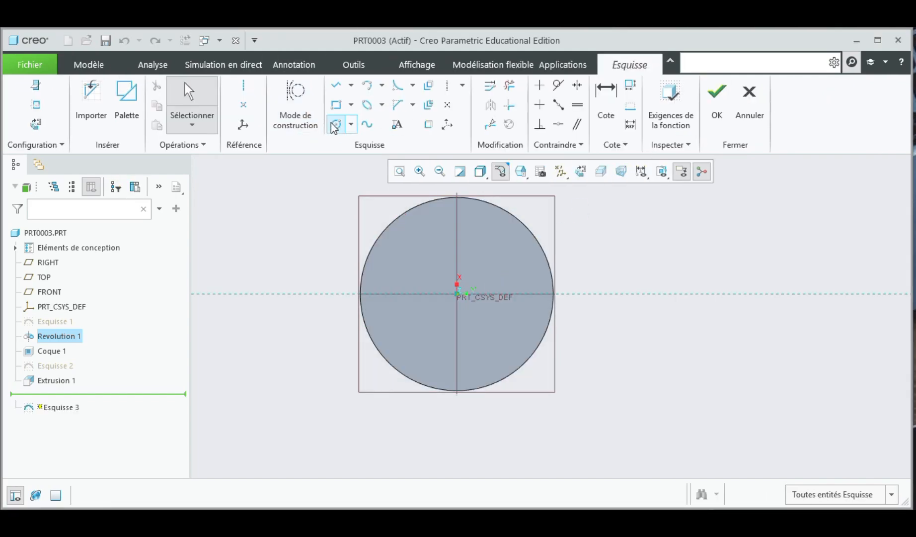
left_click(335, 125)
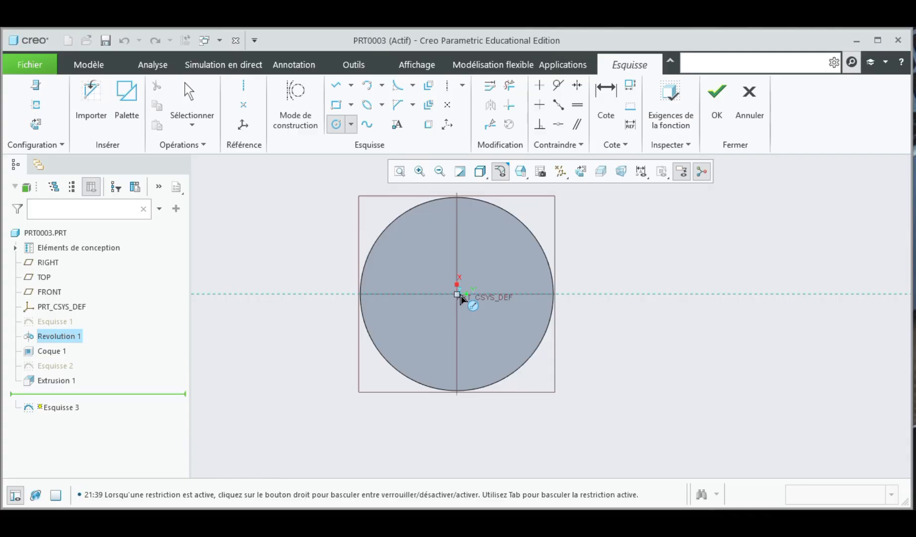
left_click(457, 293)
left_click(536, 287)
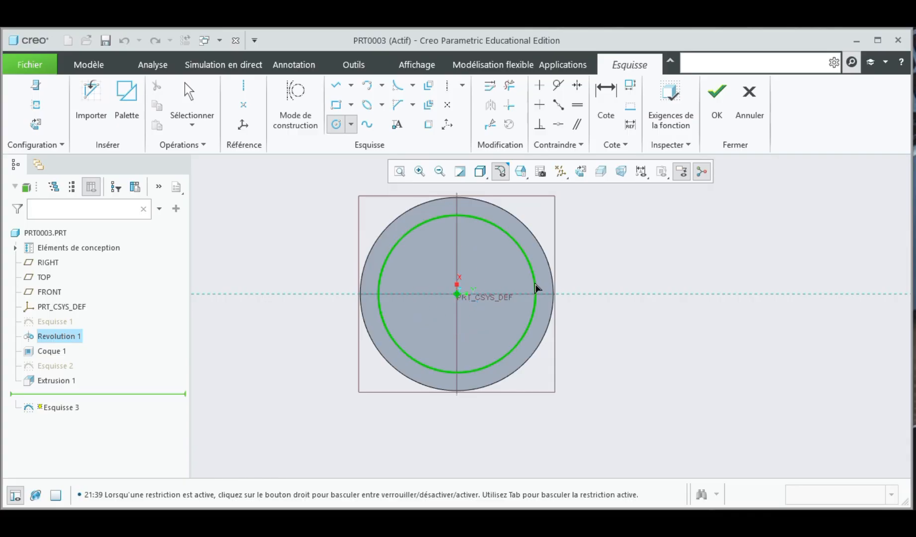
left_click(536, 288)
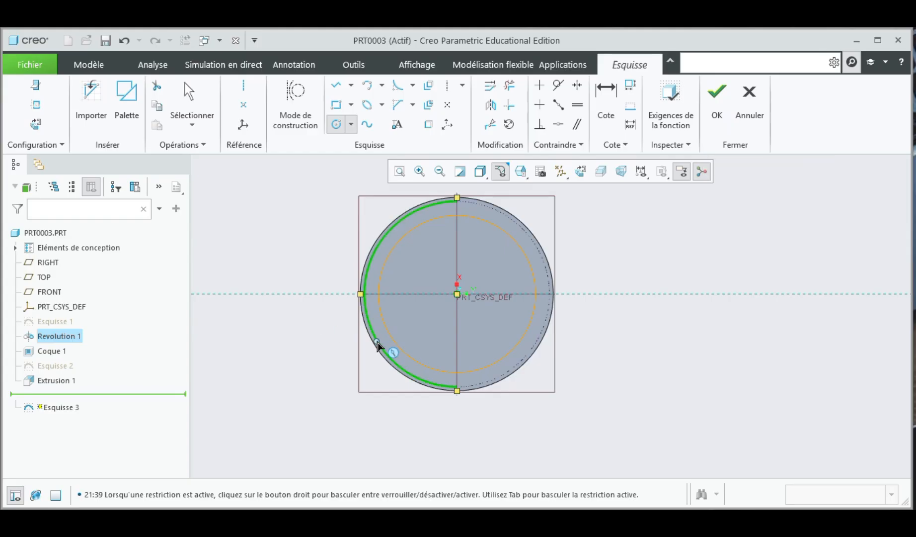
middle_click(471, 306)
Step: Set the top-face circle's diameter to 160 mm and finish the sketch
double_click(353, 219)
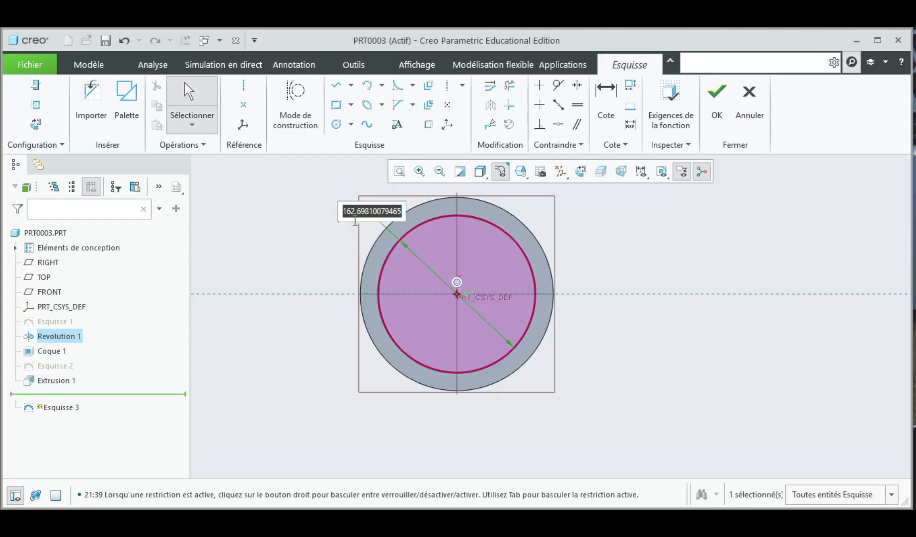
type("160")
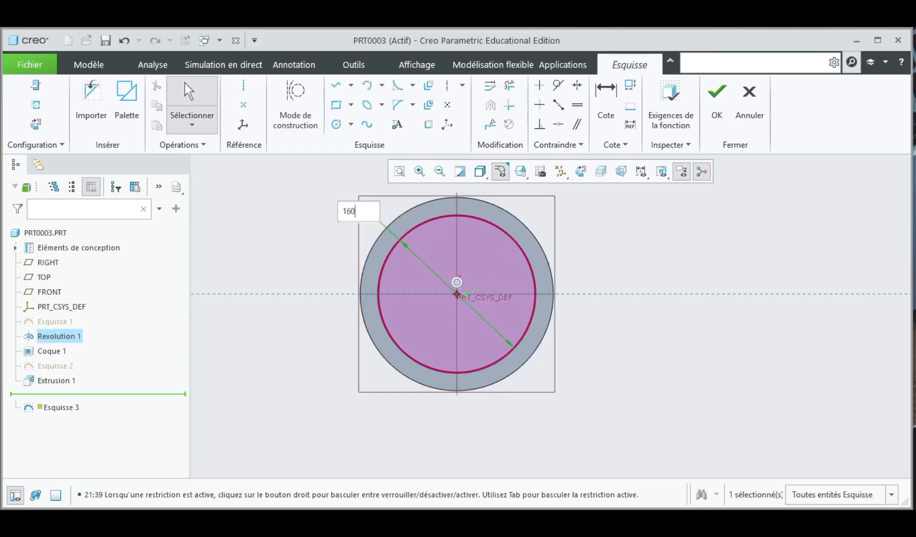
key("Return")
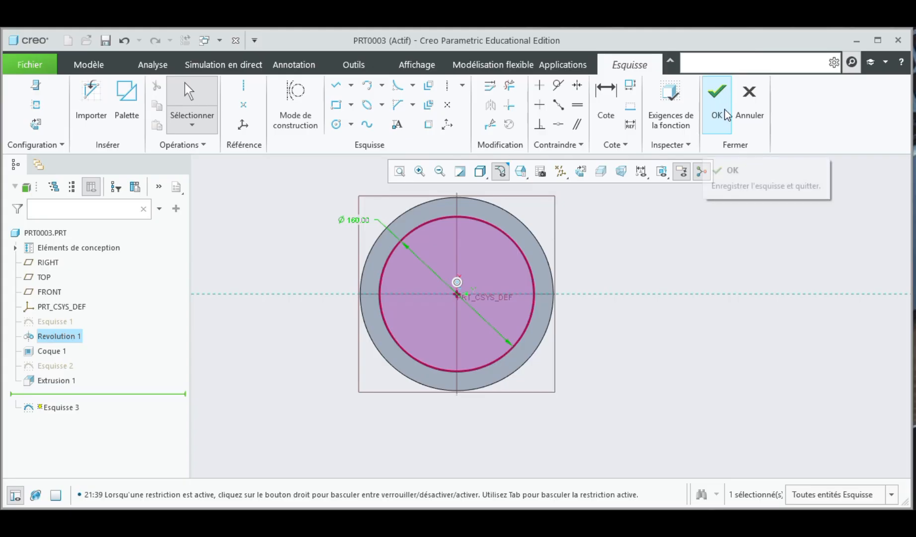
left_click(717, 92)
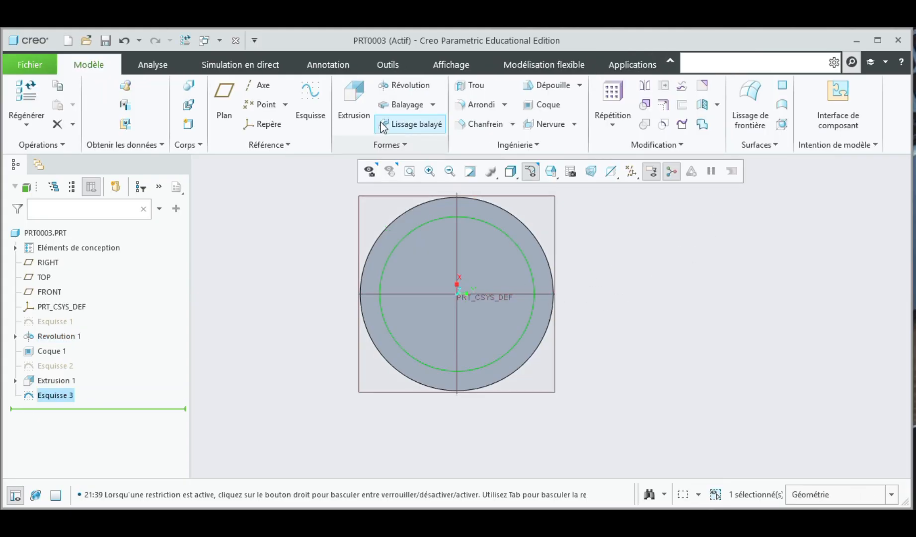
Step: Extrude the 160 mm top-face circle as a material-removing cut about 2.13 mm deep into the piston crown
left_click(357, 106)
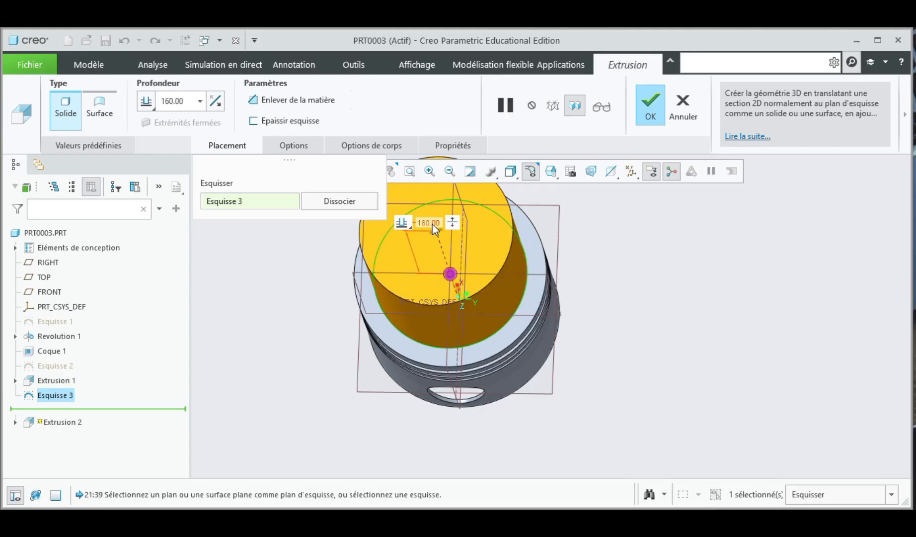
left_click(668, 247)
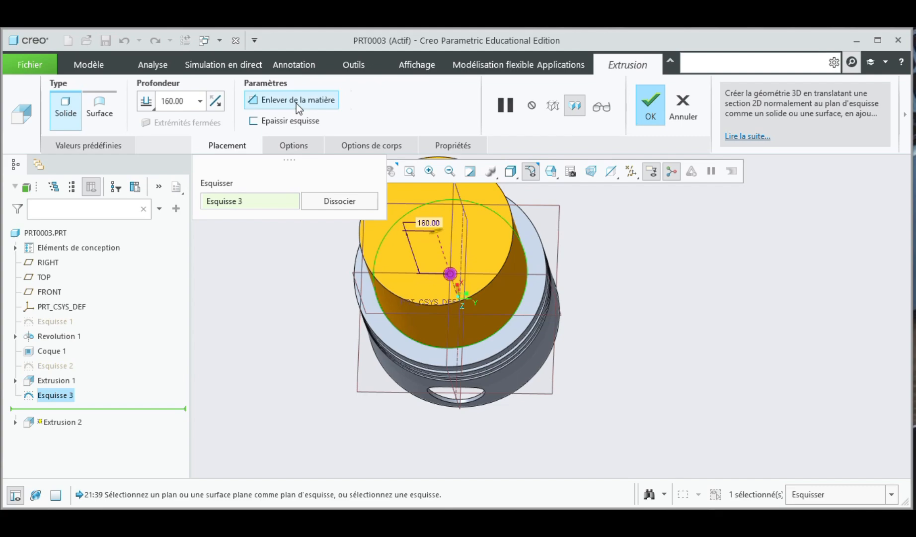
middle_click_drag(702, 327, 665, 298)
scroll(567, 320, "up", 3)
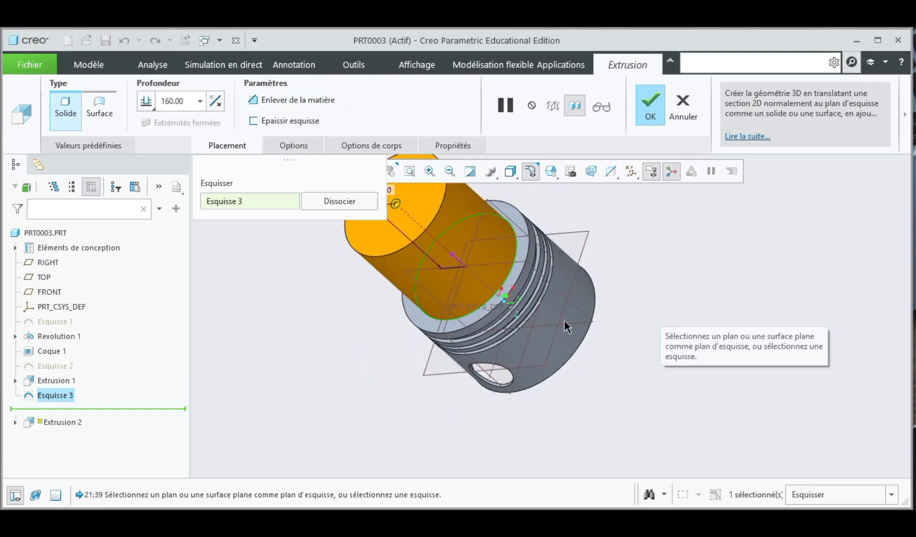
left_click_drag(450, 245, 505, 299)
scroll(506, 299, "down", 5)
scroll(506, 298, "down", 2)
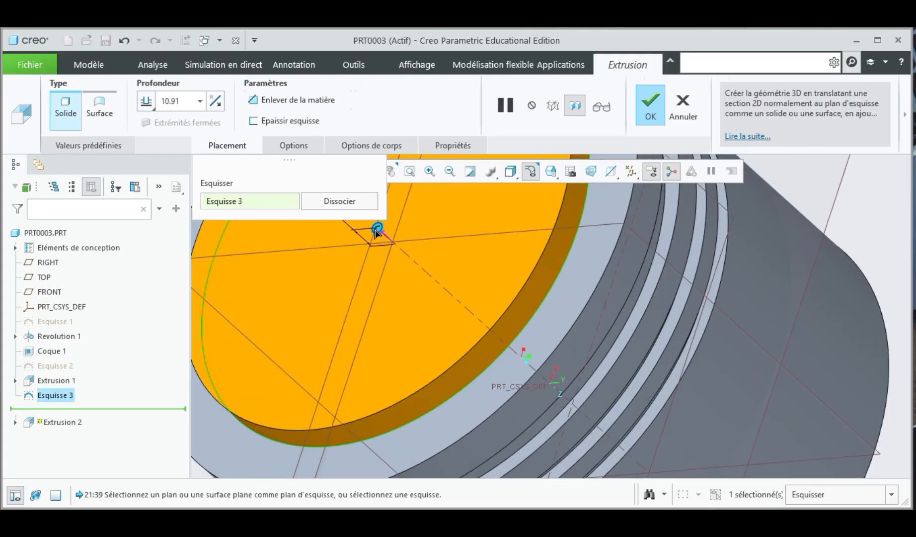
left_click_drag(377, 232, 397, 252)
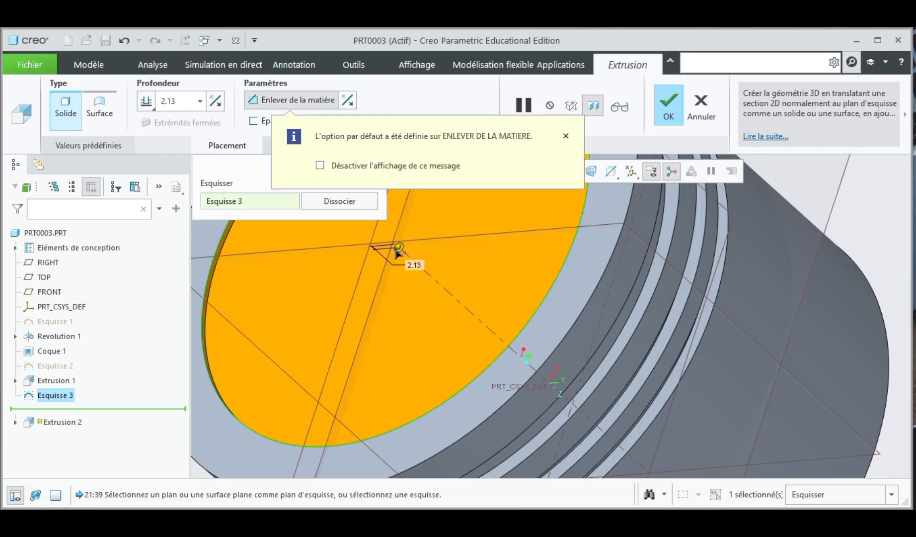
scroll(396, 252, "up", 2)
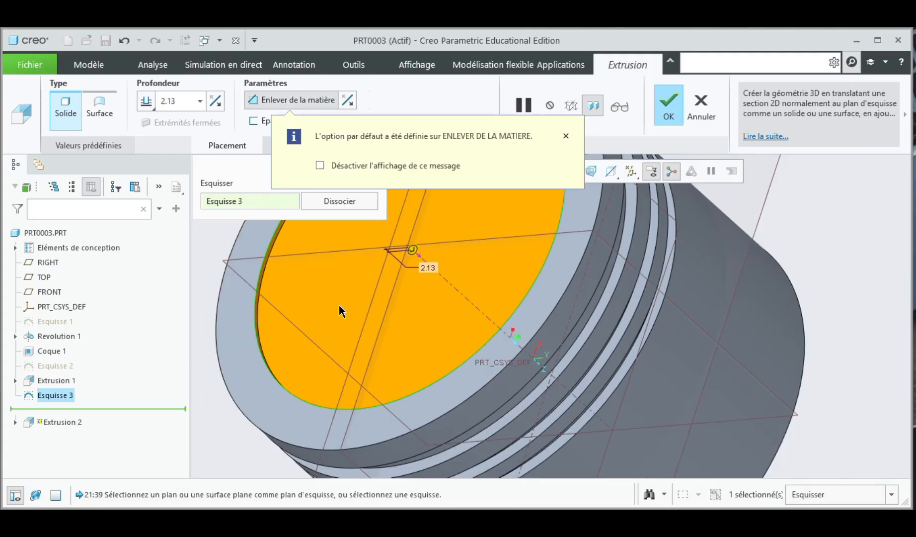
scroll(268, 280, "down", 2)
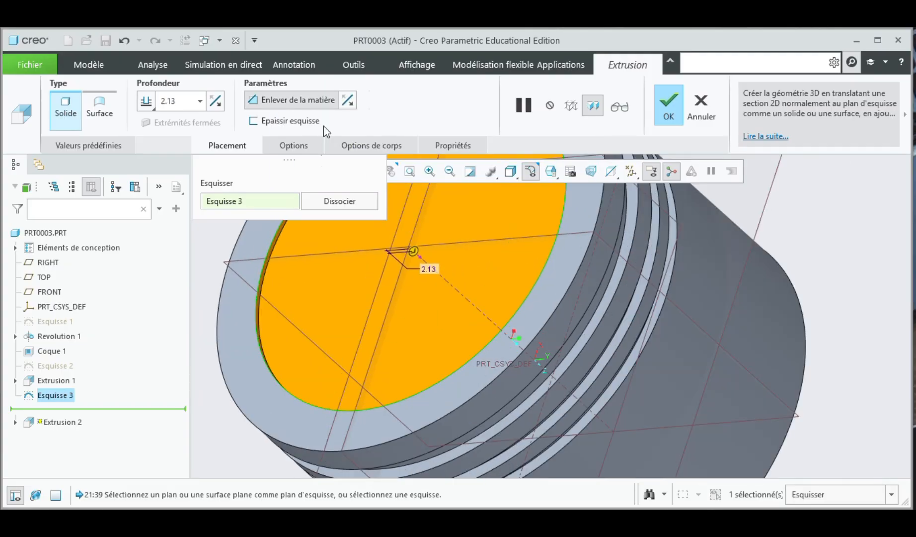
left_click(302, 99)
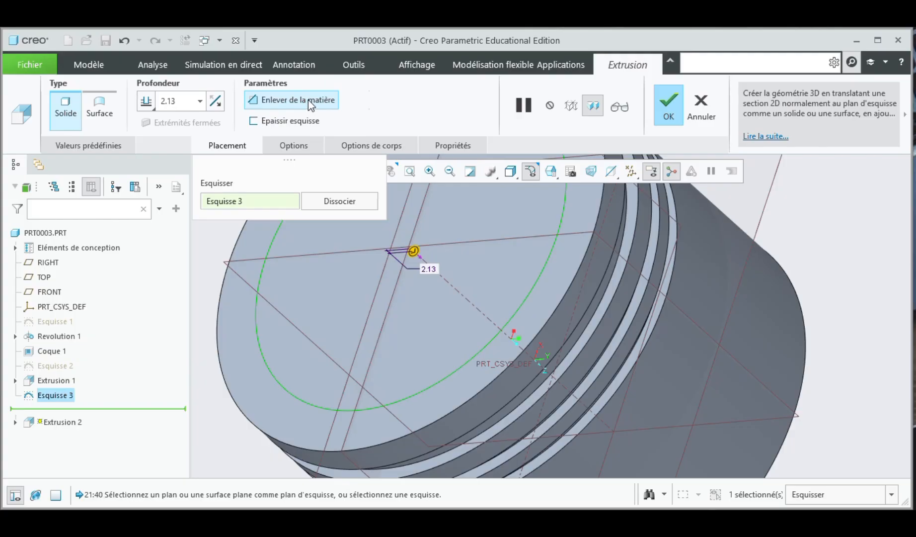
left_click(667, 113)
Step: Fillet the rim edge of the shallow crown recess with a 1 mm radius
scroll(459, 316, "up", 3)
left_click(691, 265)
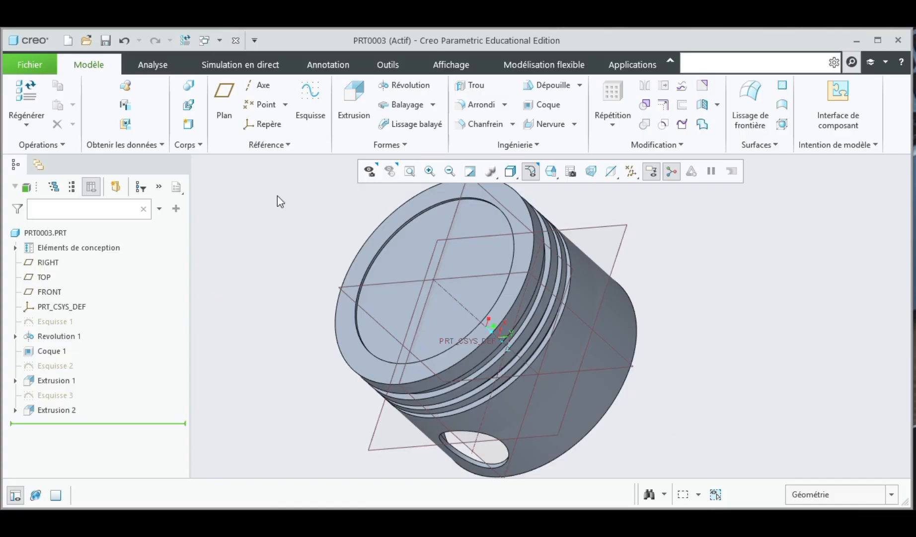
scroll(380, 254, "up", 3)
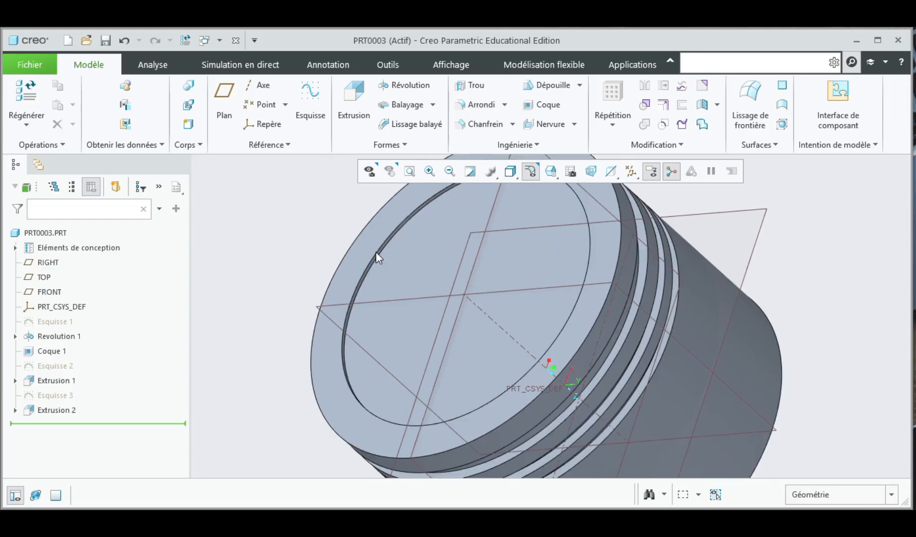
scroll(377, 255, "up", 2)
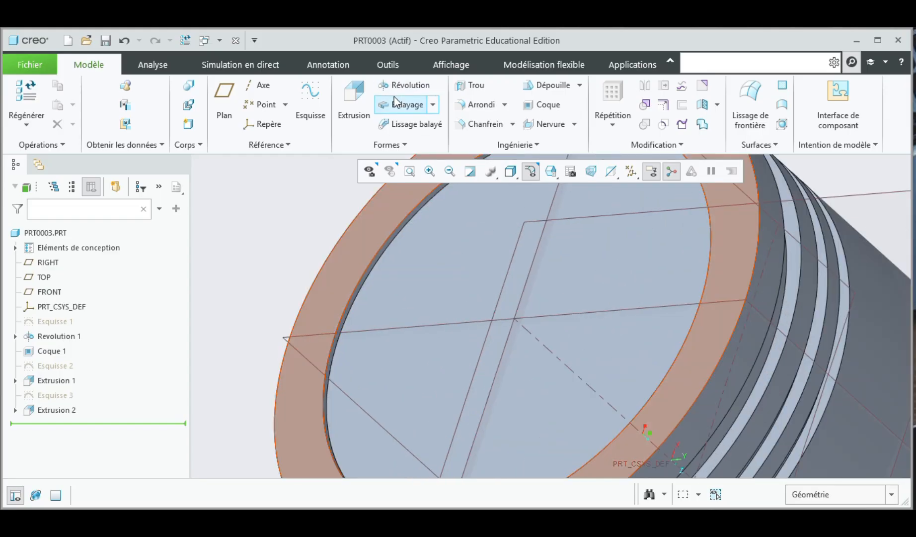
left_click(477, 104)
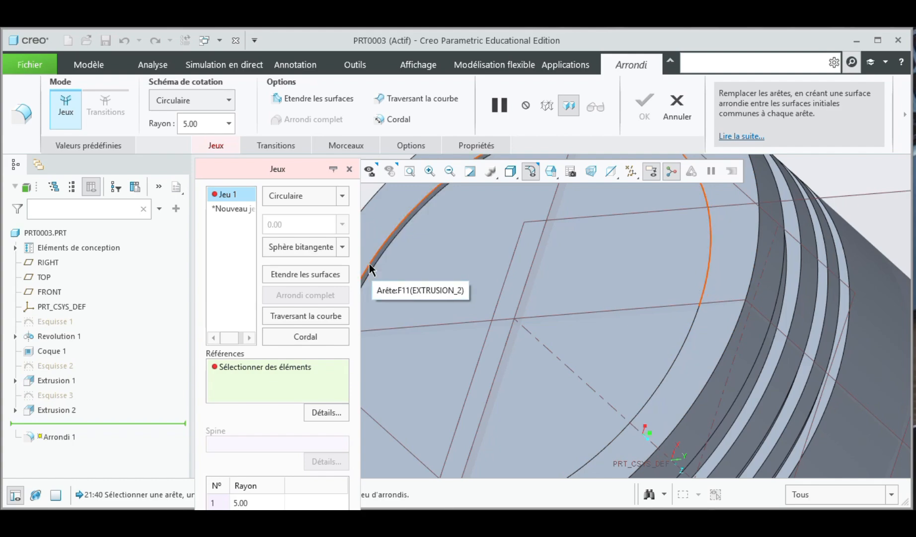
left_click(369, 264)
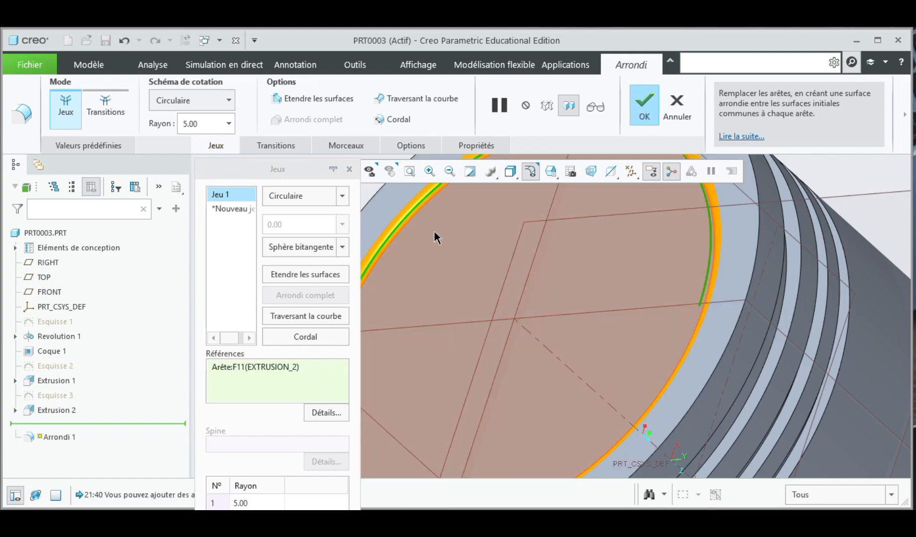
scroll(448, 283, "up", 6)
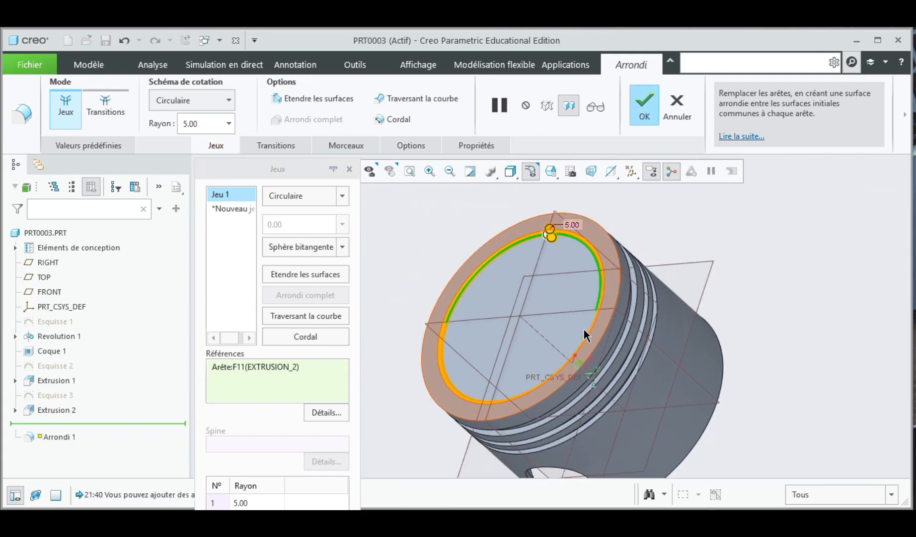
scroll(590, 269, "down", 3)
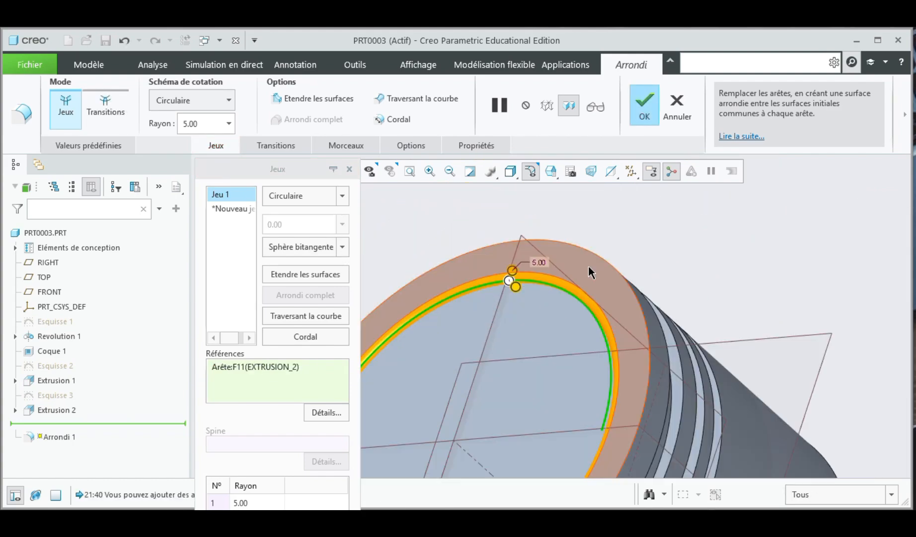
double_click(537, 263)
type("1")
key("Return")
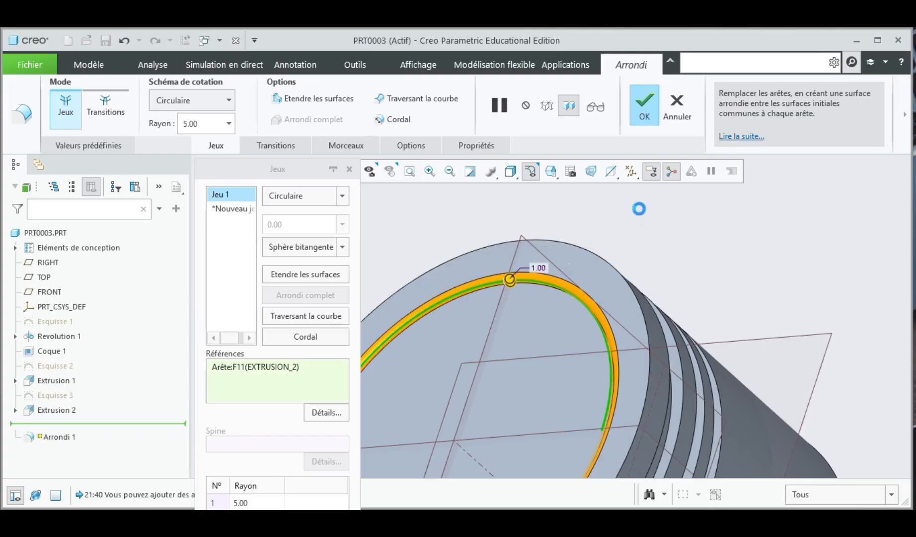
left_click(657, 114)
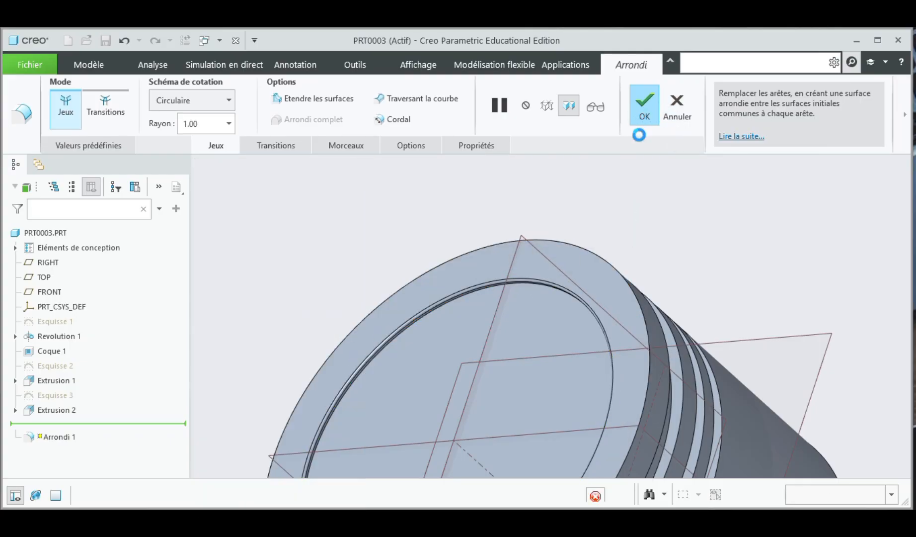
scroll(661, 278, "up", 5)
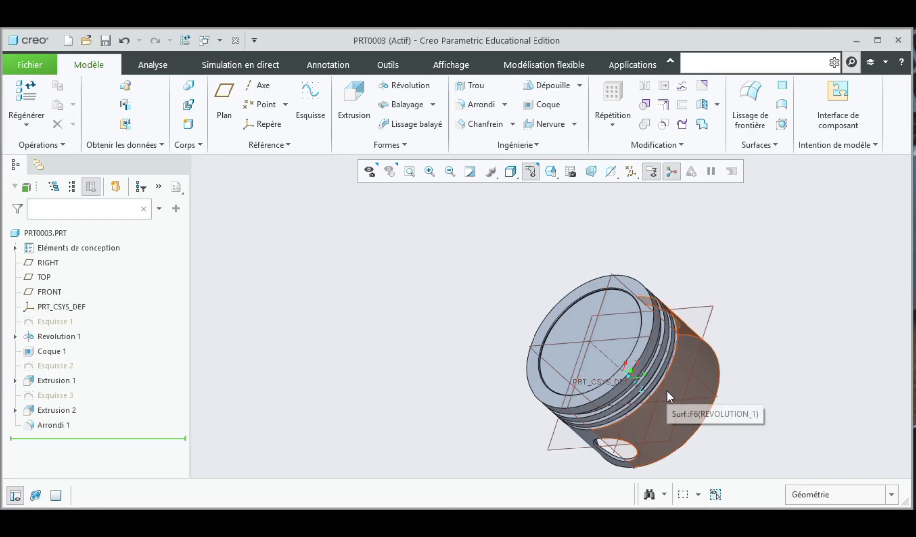
scroll(667, 390, "up", 2)
middle_click_drag(359, 341, 482, 398)
left_click(410, 171)
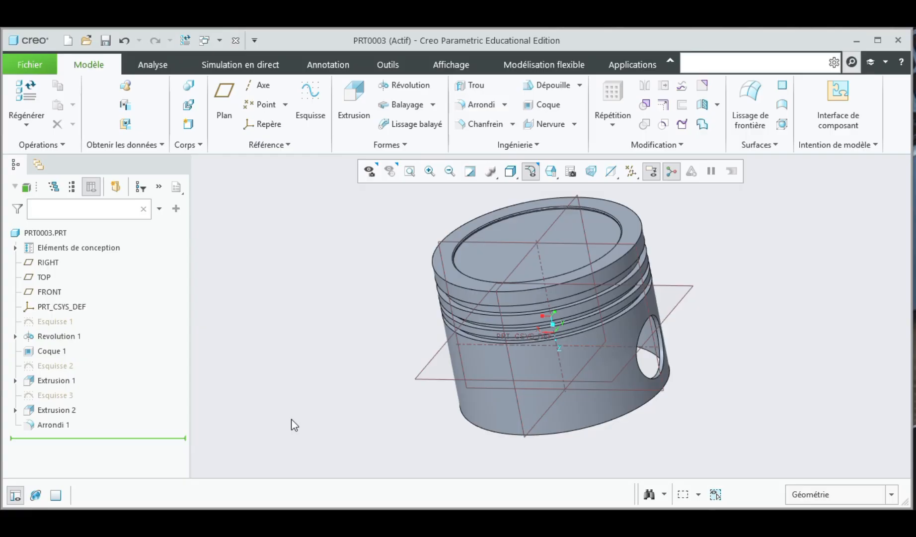
left_click(390, 49)
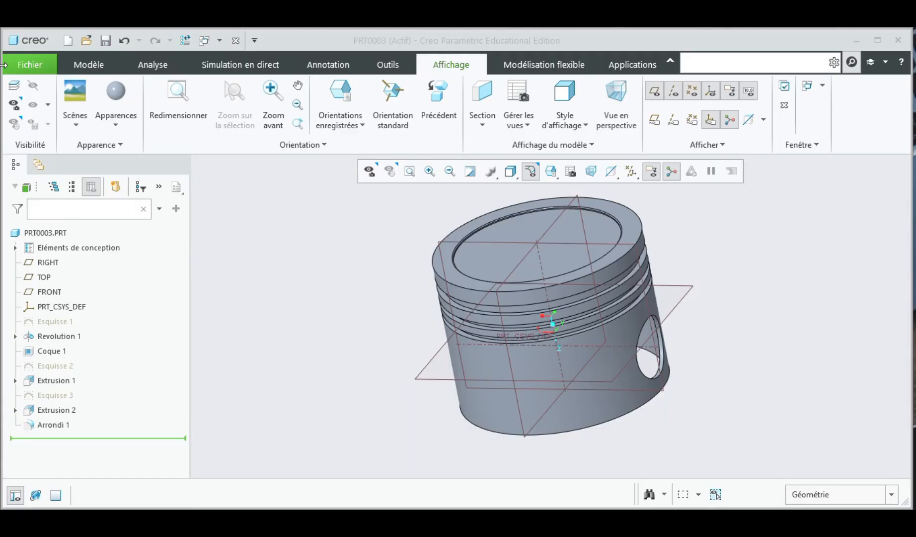
left_click(135, 97)
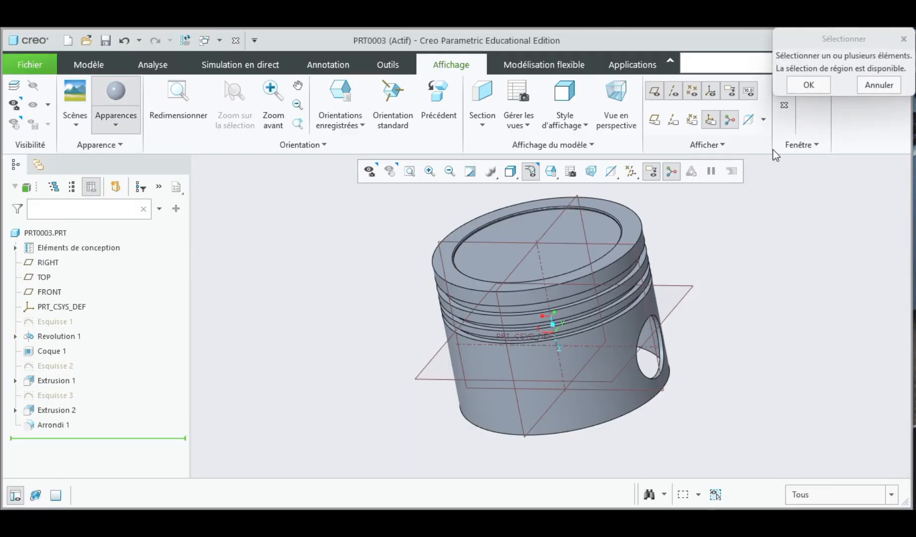
left_click(809, 85)
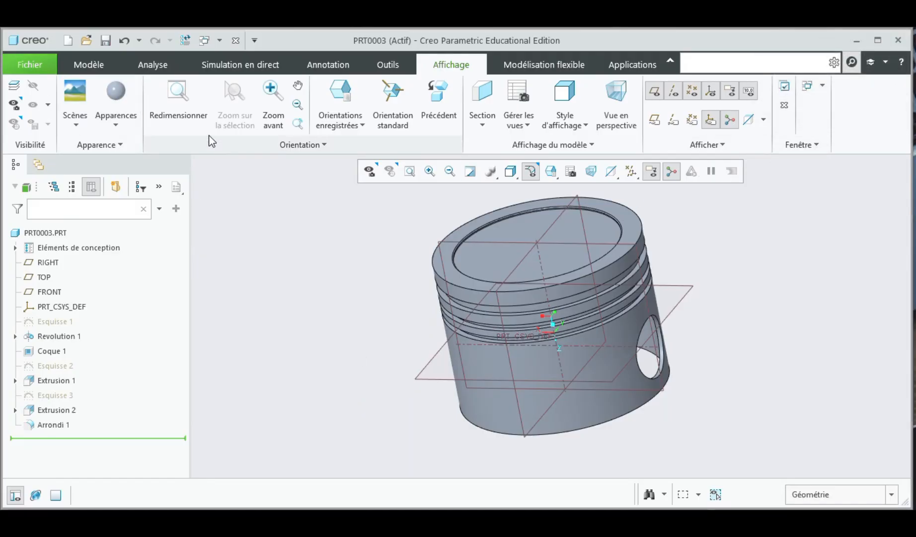
Step: Apply a steel appearance from the Metal-Steel.dmt library to the piston body
left_click(115, 124)
left_click(250, 334)
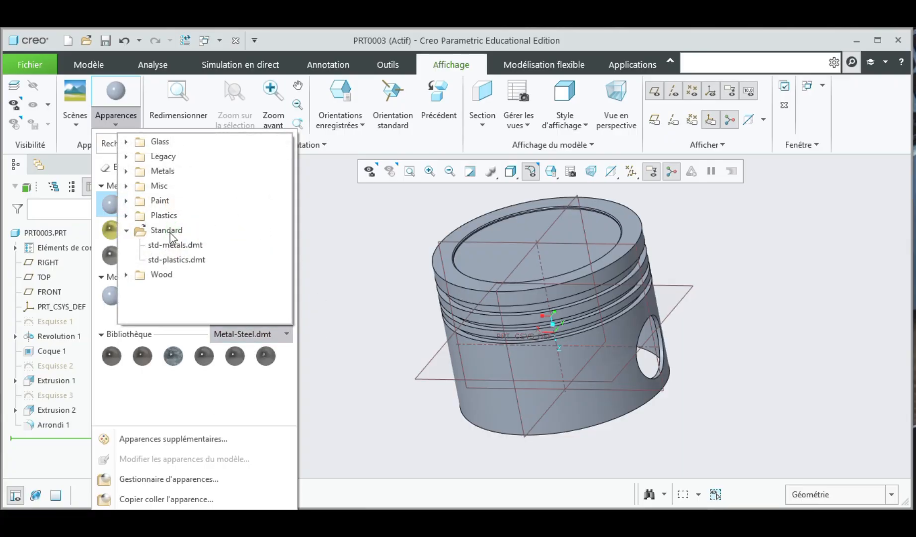
left_click(249, 334)
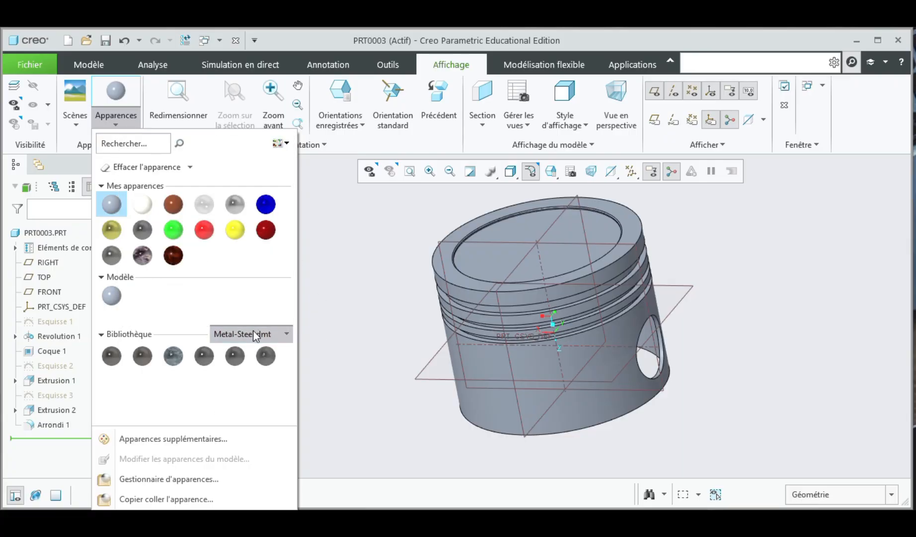
left_click(200, 356)
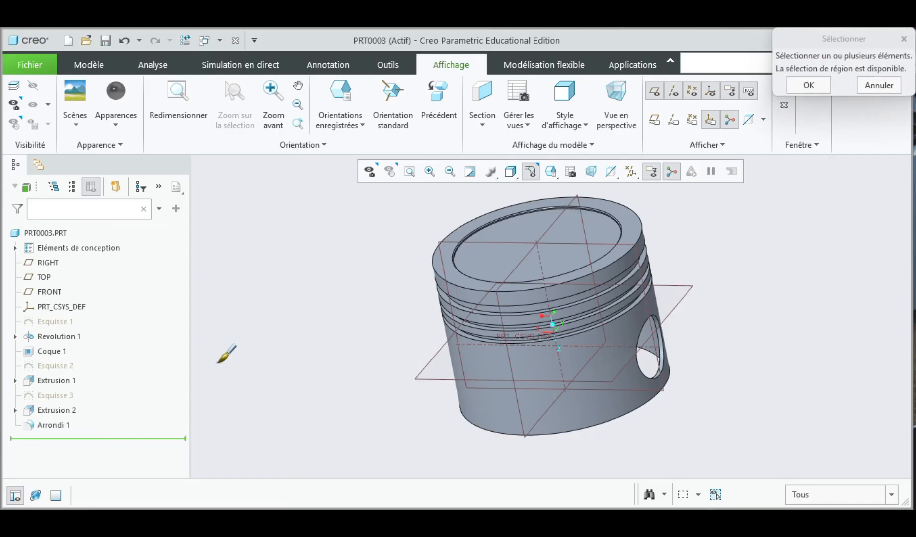
left_click(865, 503)
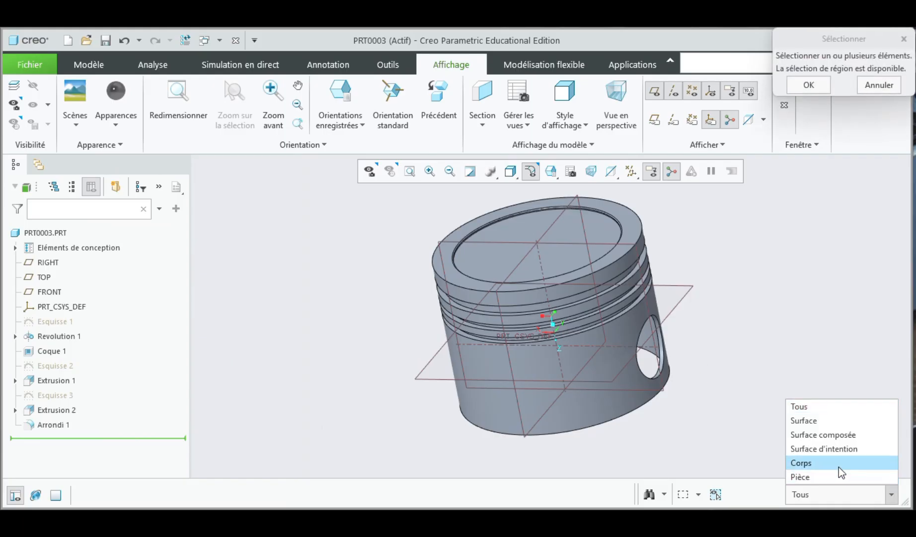
left_click(814, 462)
left_click(618, 346)
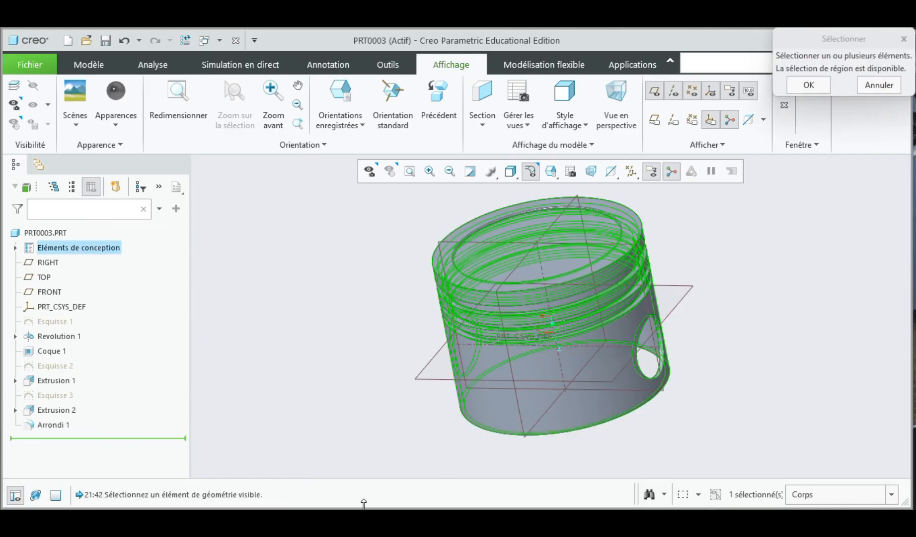
left_click(822, 82)
Step: Turn off the display of annotations and all datum axes, points, coordinate systems and planes
scroll(457, 379, "up", 3)
scroll(497, 337, "down", 3)
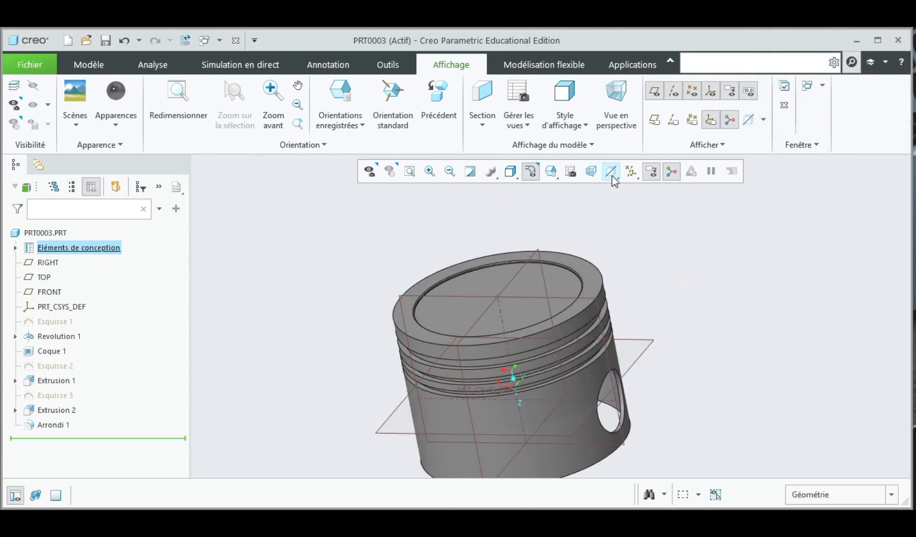
left_click(644, 178)
left_click(634, 174)
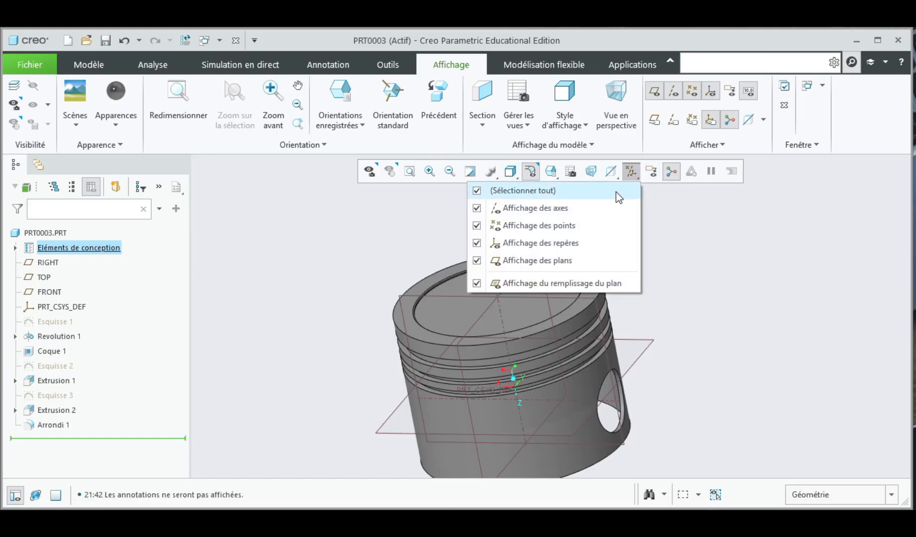
left_click(594, 190)
scroll(675, 335, "down", 5)
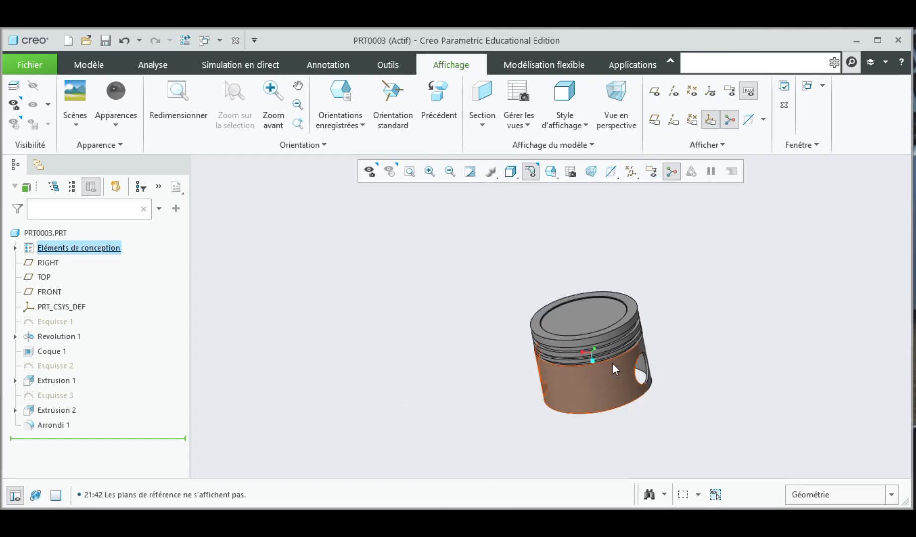
scroll(571, 364, "down", 6)
scroll(554, 354, "up", 2)
middle_click_drag(449, 350, 477, 331)
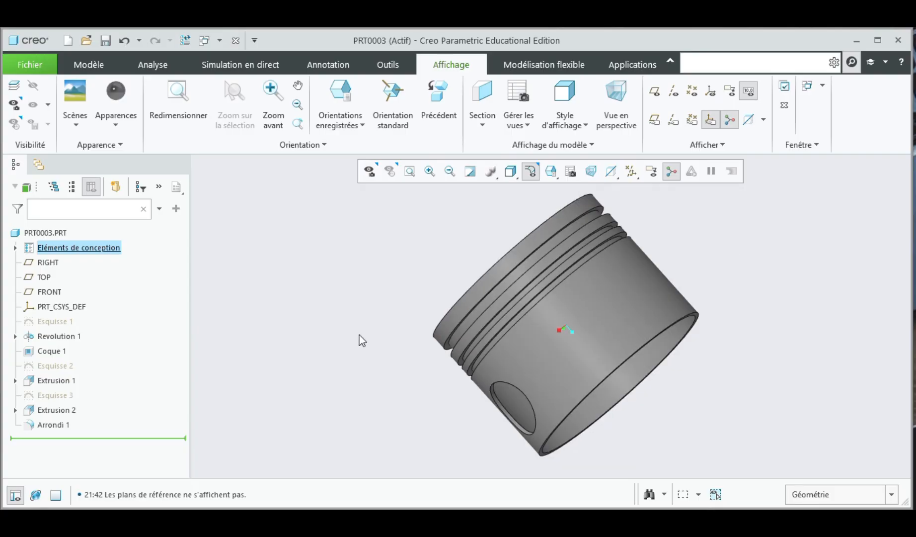
scroll(360, 333, "up", 2)
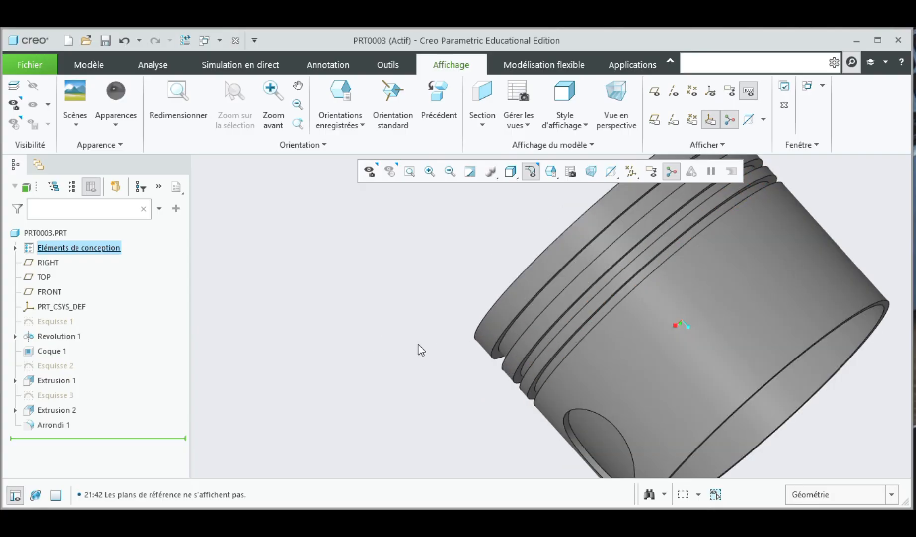